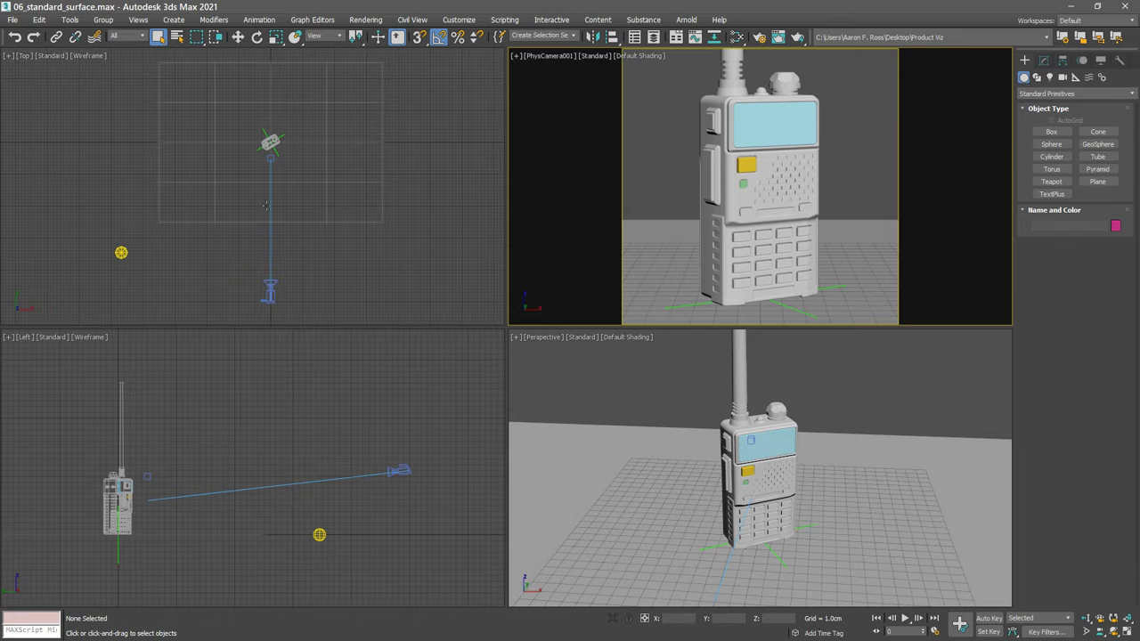
Select the skydome light in the Top viewport and display its Arnold Light parameters
left_click(122, 253)
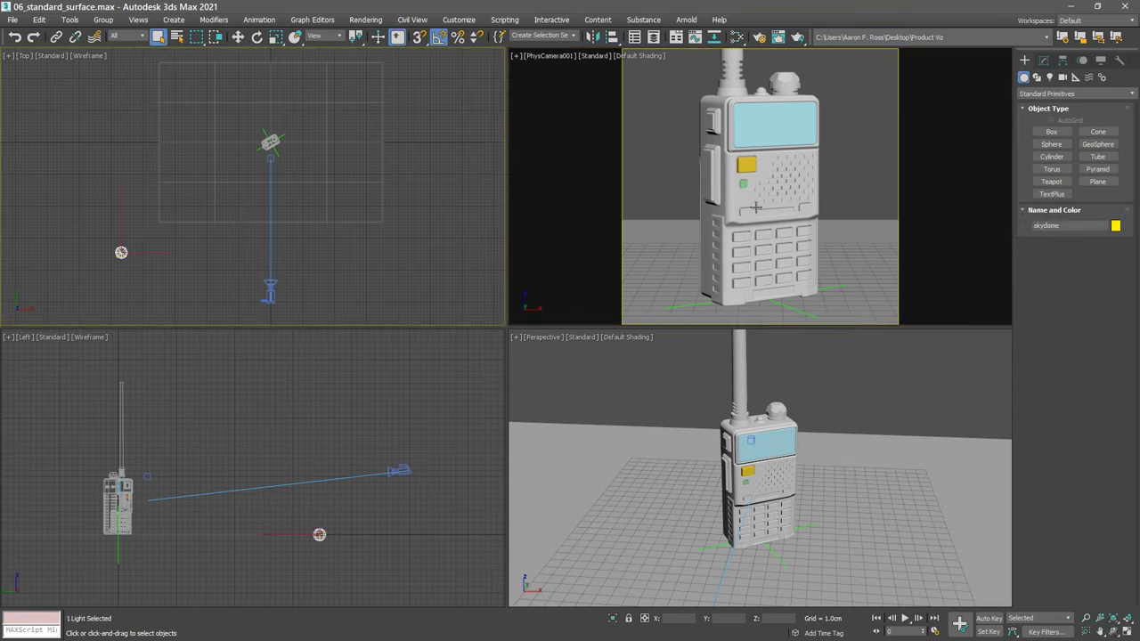
left_click(1044, 60)
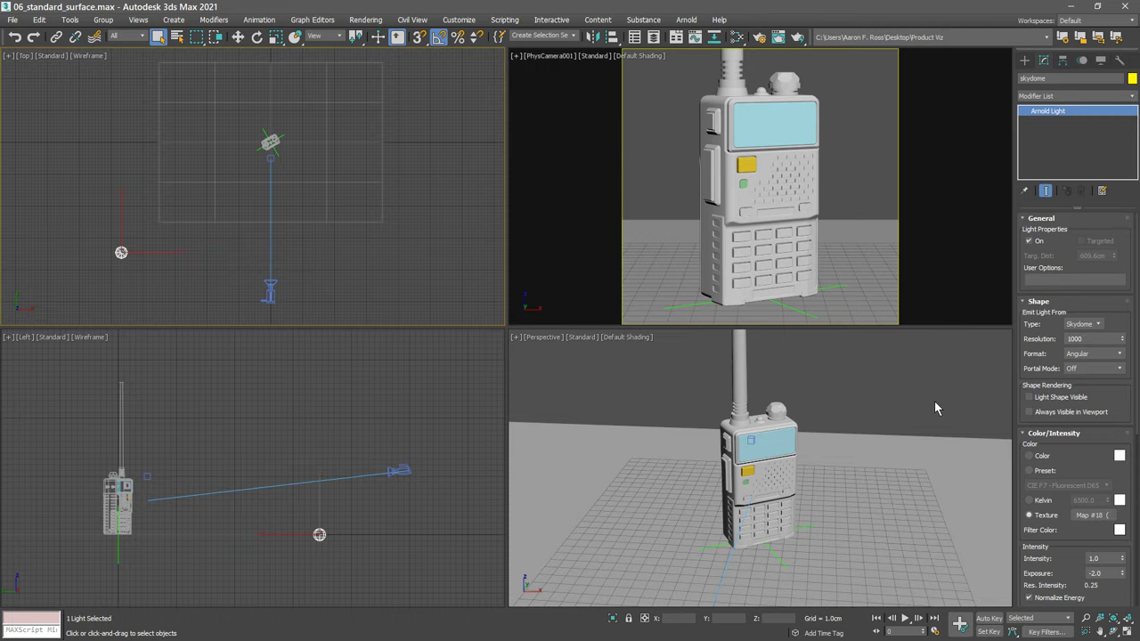
Bring the skydome's Texture Map #18 into the Slate Material Editor as an instance
left_click(738, 39)
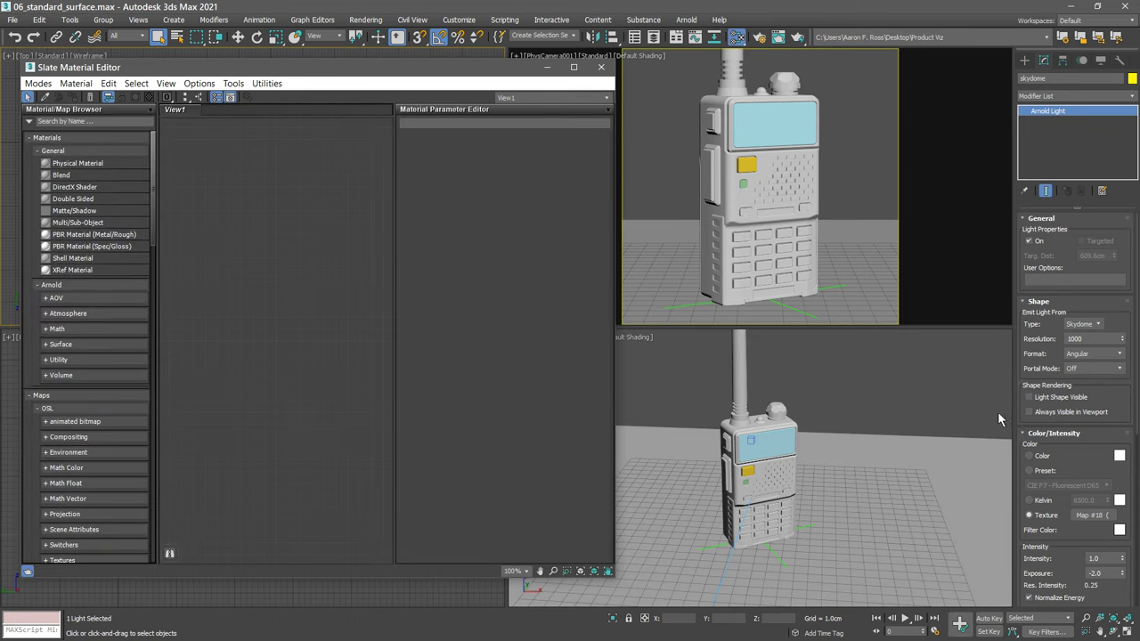
left_click_drag(1092, 515, 287, 297)
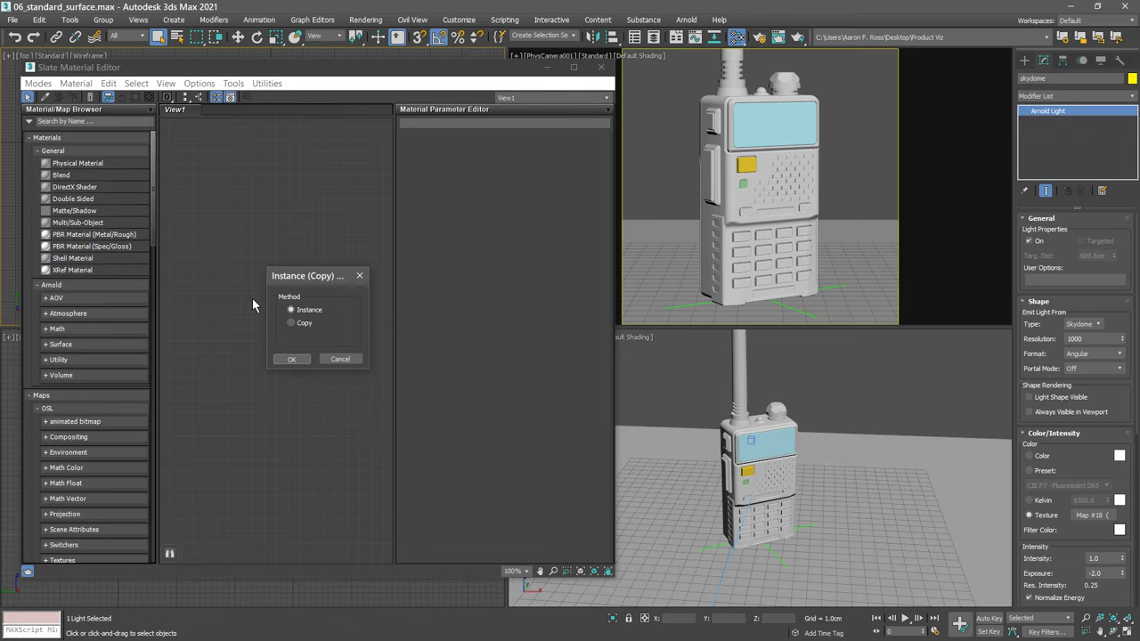
left_click(292, 359)
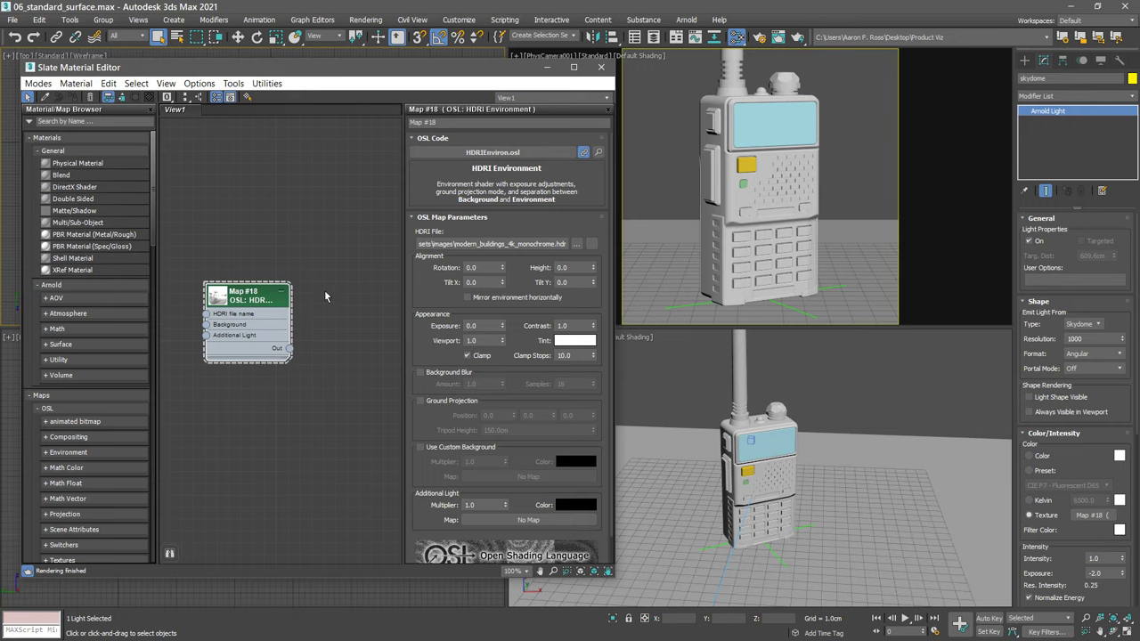
Rename the HDRI map to 'env map' and refresh the light parameters to show it
left_click(444, 122)
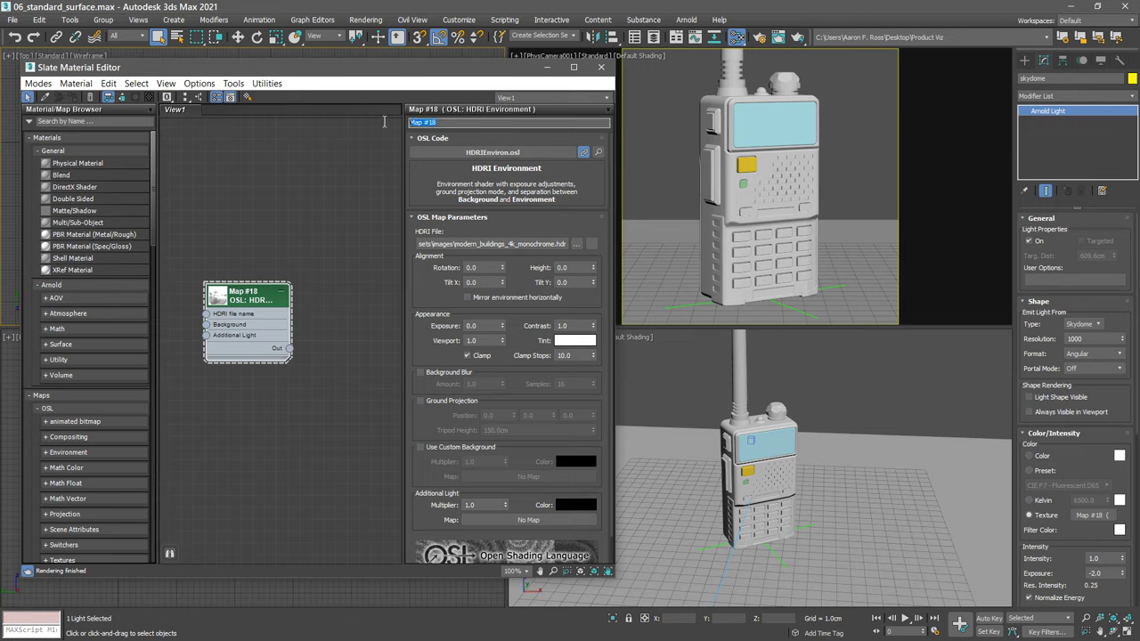
type("env map")
left_click(1024, 60)
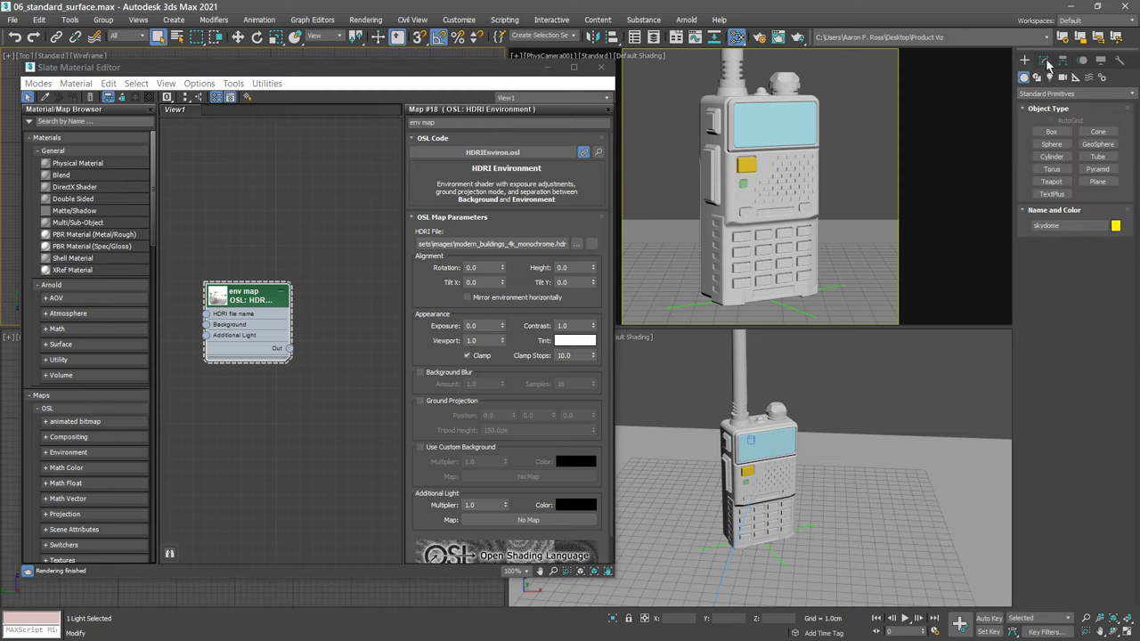
left_click(1046, 62)
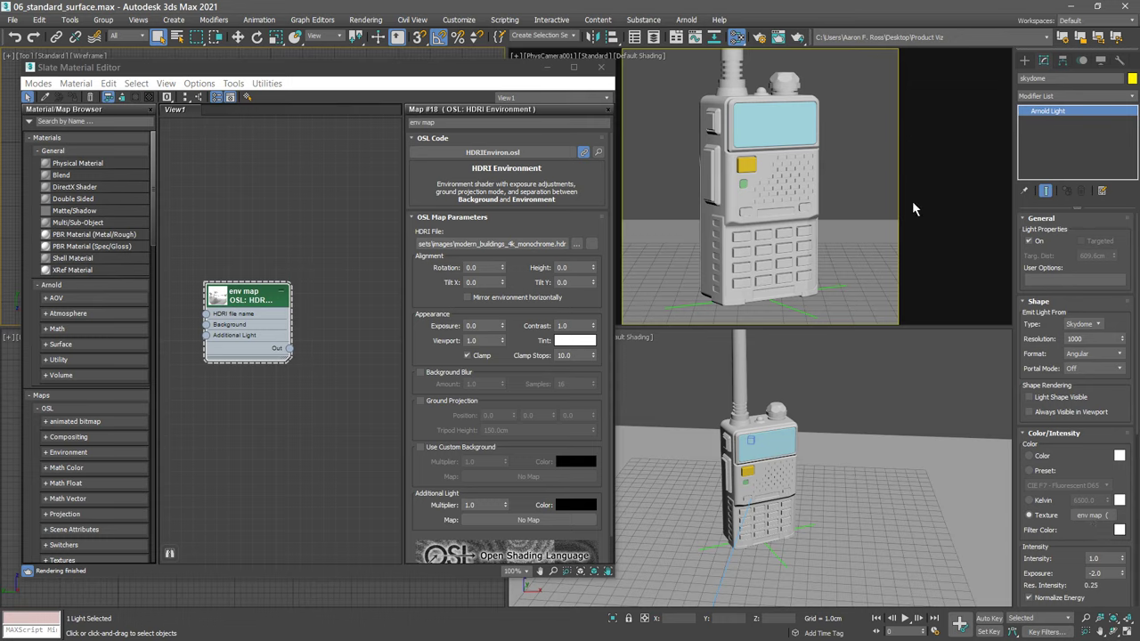
Open Arnold RenderView and place it beside the viewports
left_click(685, 20)
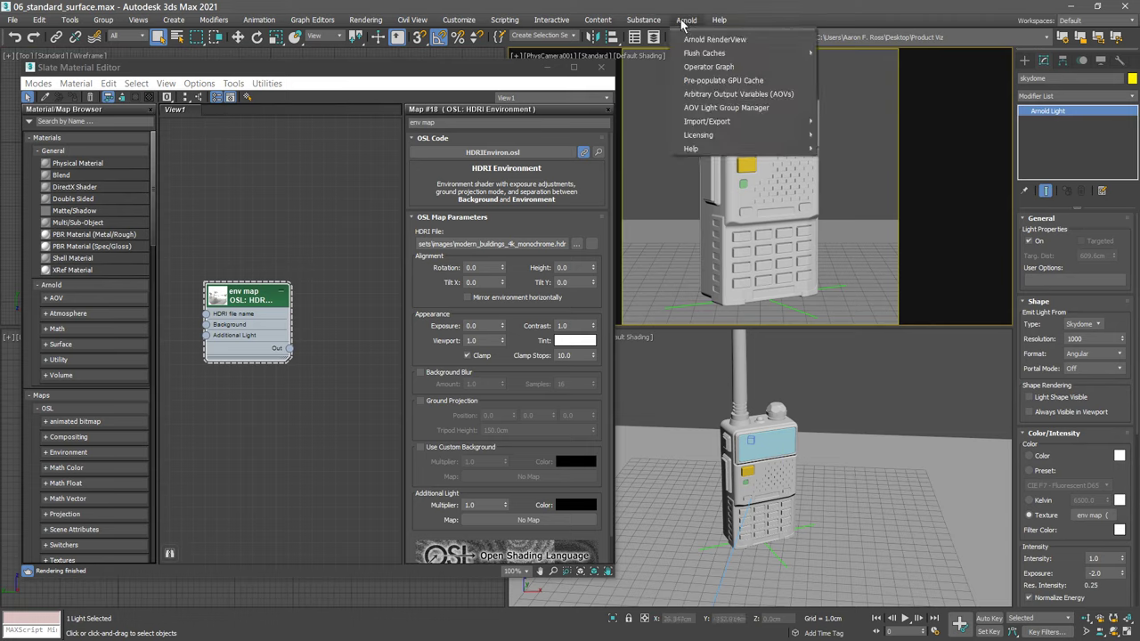
left_click(729, 39)
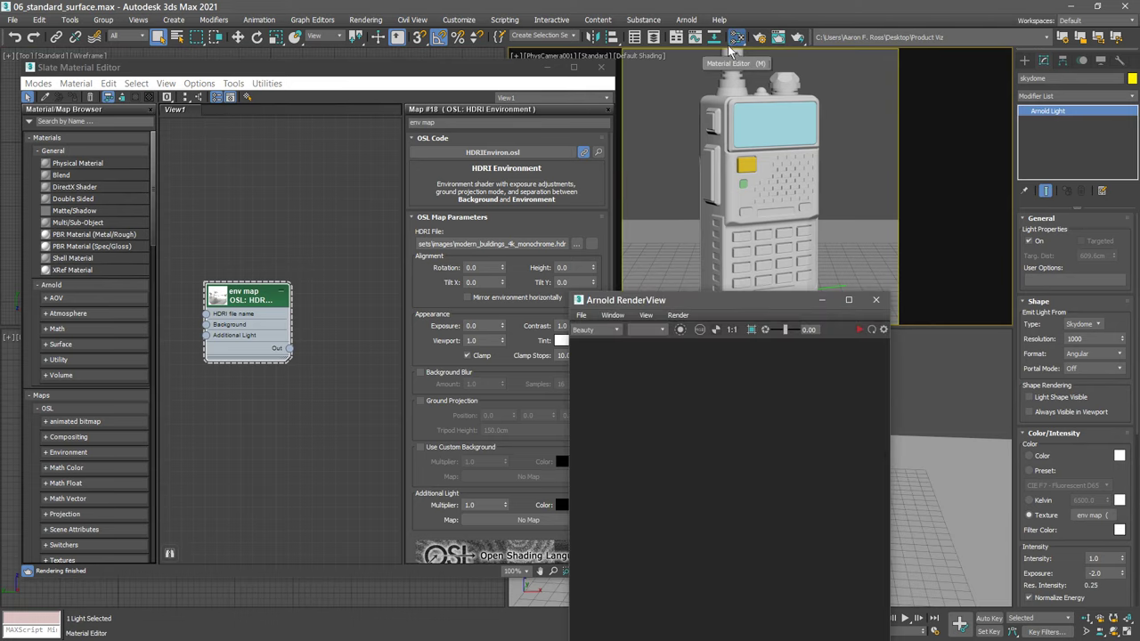
left_click_drag(721, 290, 817, 102)
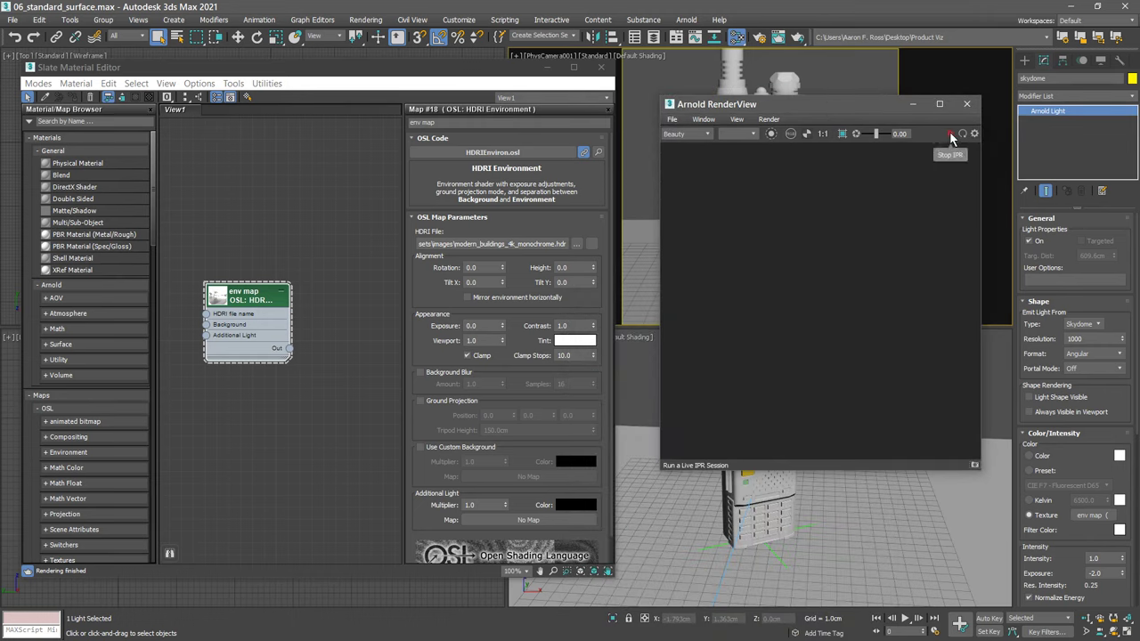
Run an IPR render of the walkie-talkie, show the snapshot strip, and browse for another HDRI
left_click(949, 133)
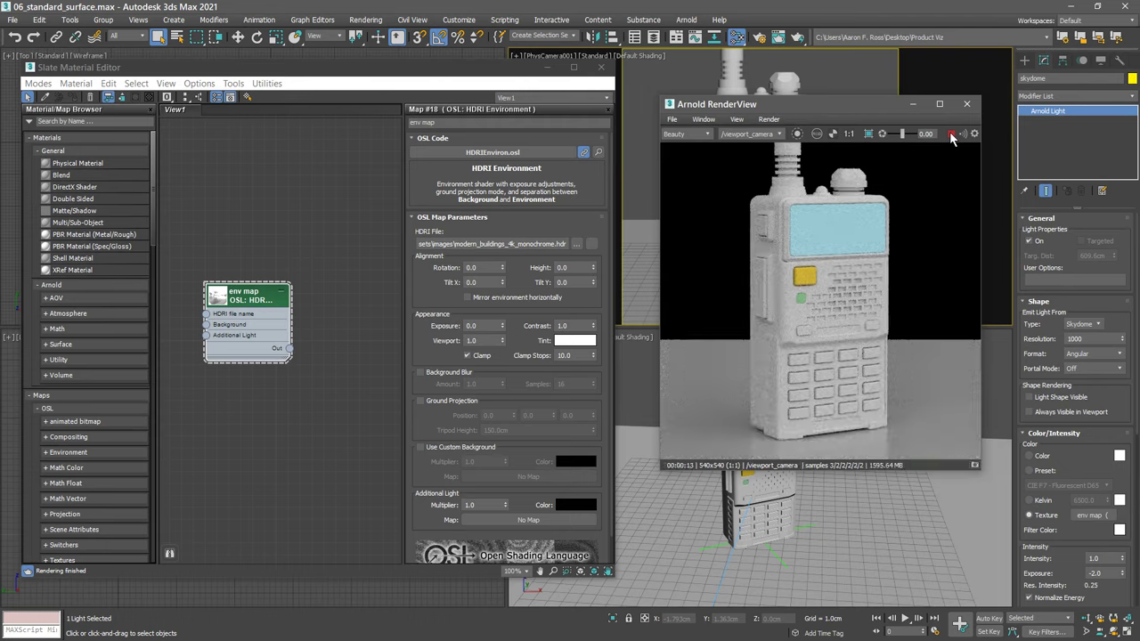
left_click(951, 134)
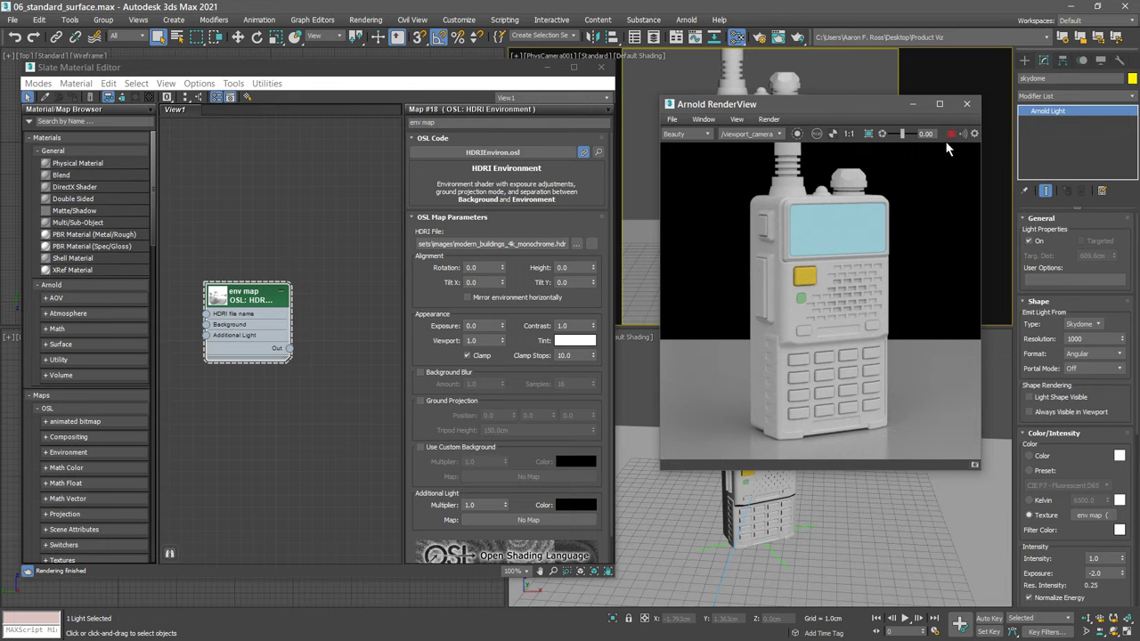
left_click(975, 466)
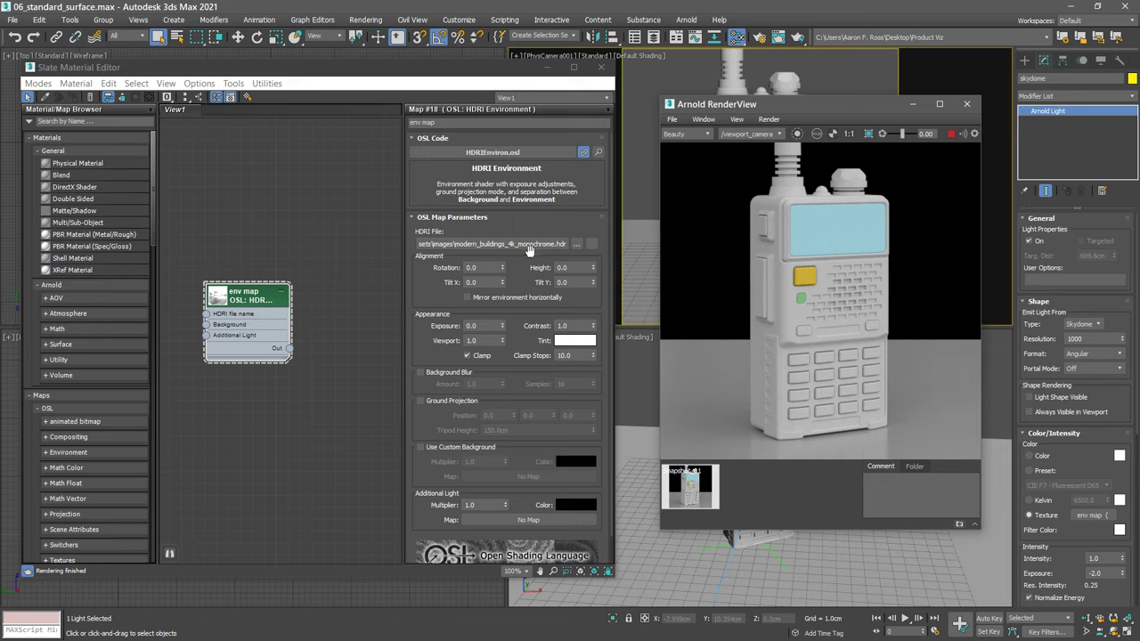
left_click(575, 250)
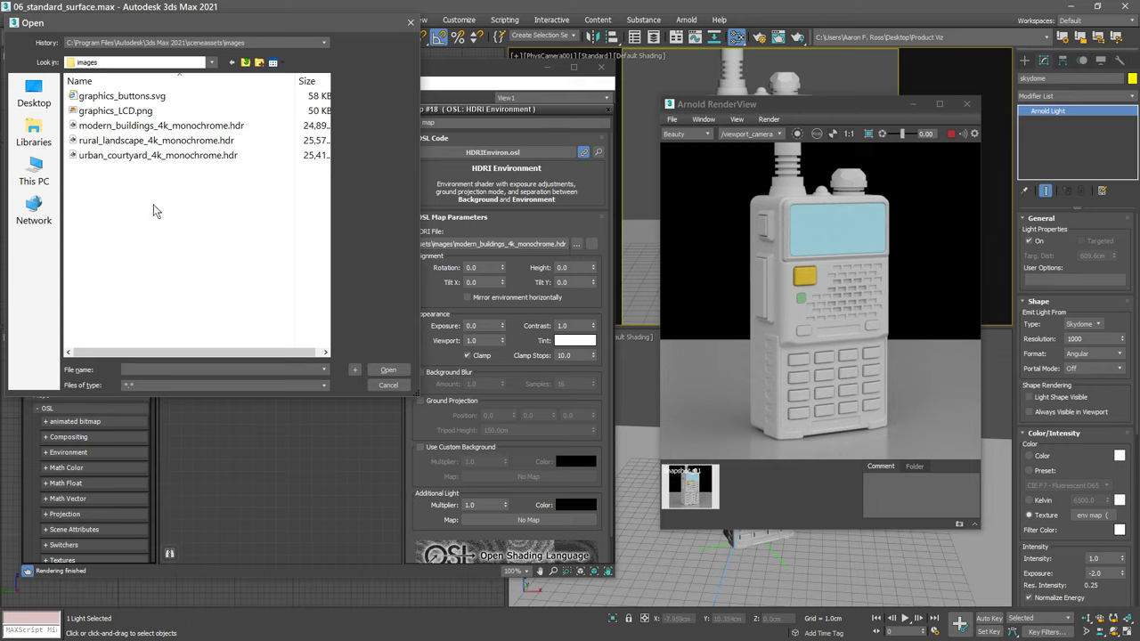
Load urban_courtyard_4k_monochrome.hdr into the env map and set the skydome exposure to 2.0
left_click(171, 157)
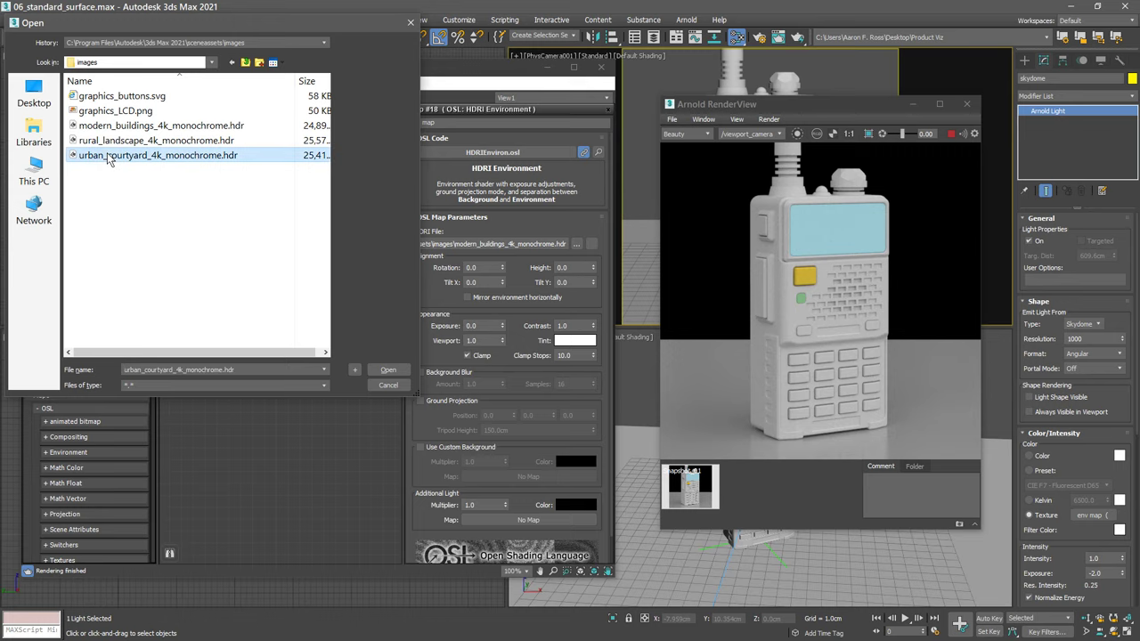
left_click(388, 370)
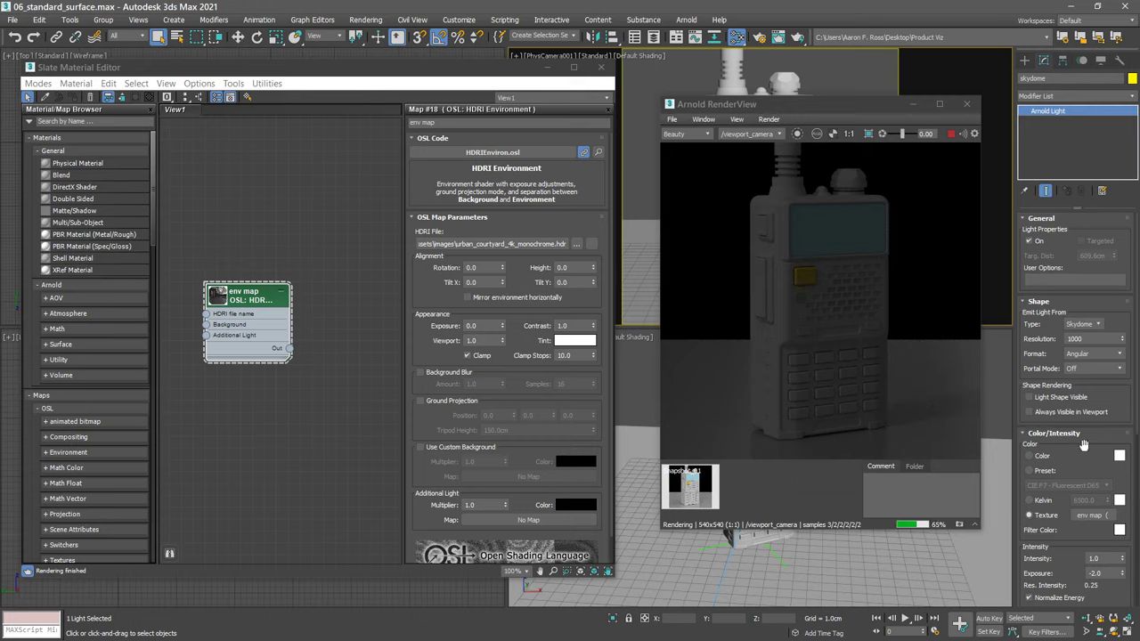
double_click(1090, 573)
type("2")
key("Return")
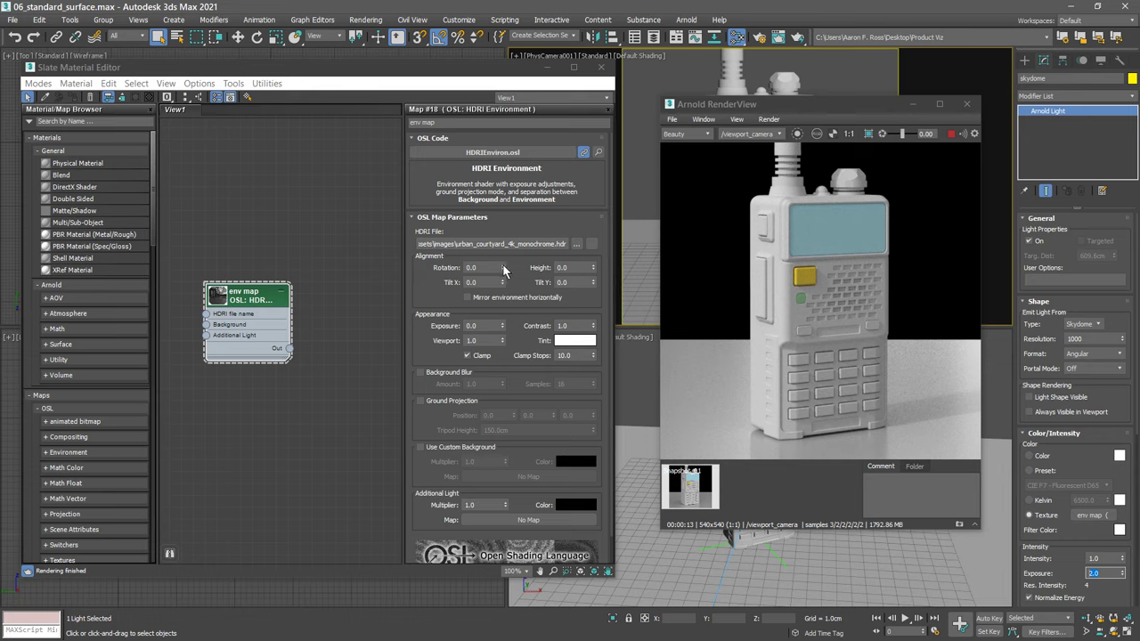
Set the HDRI environment rotation to 100.0
left_click(502, 265)
left_click_drag(503, 267, 505, 246)
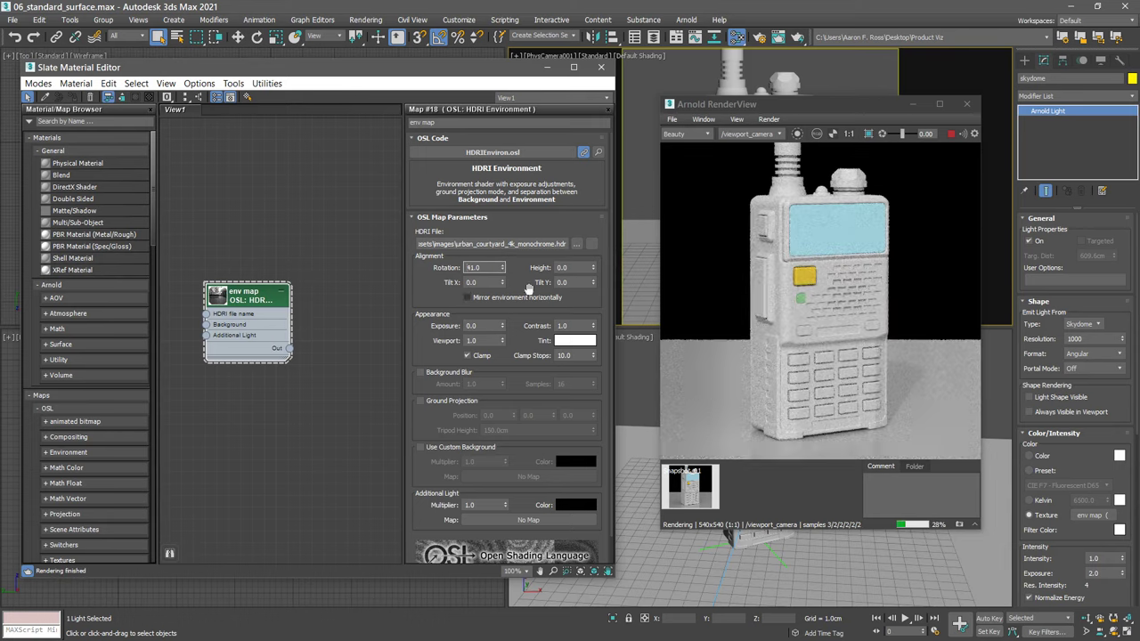
type("100")
key("Return")
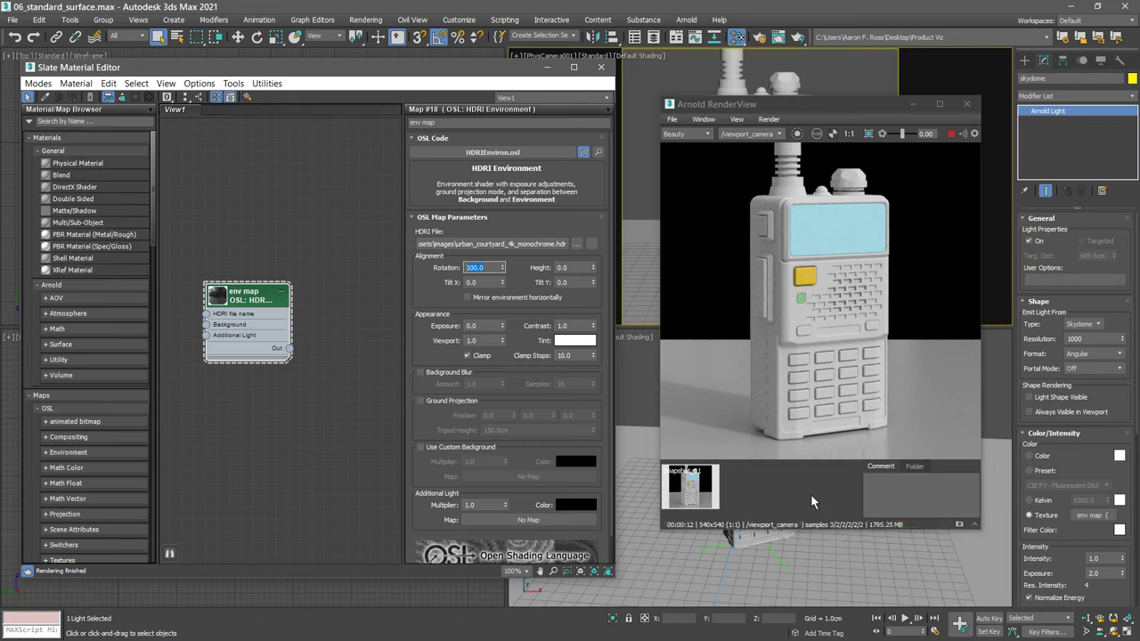
Take a RenderView snapshot, compare the two snapshots, then return to the live render
left_click(959, 525)
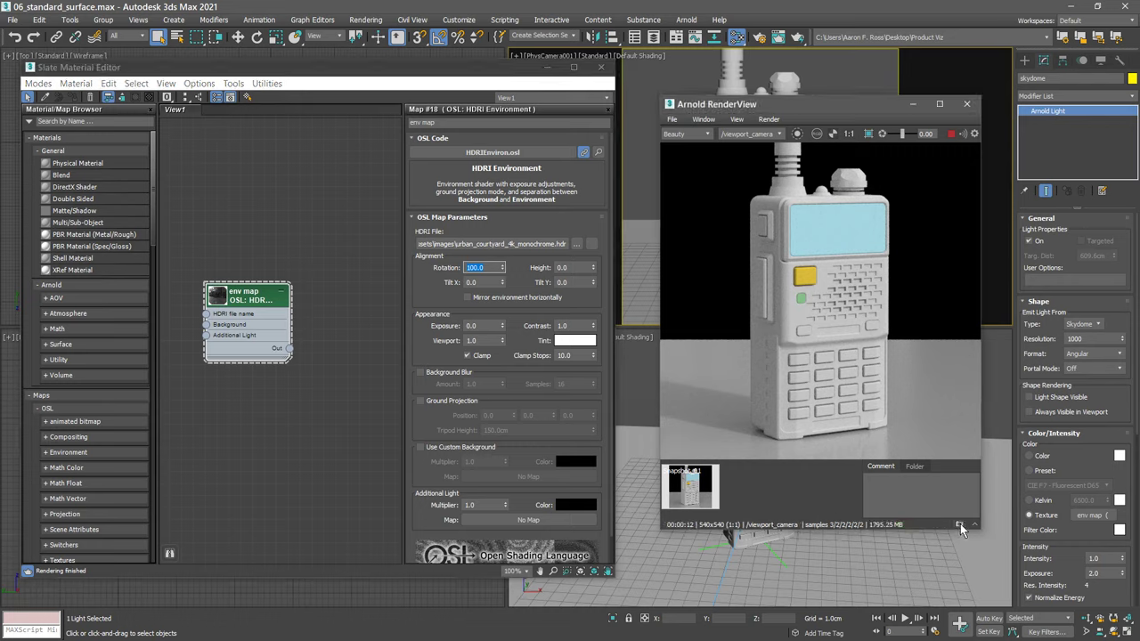
left_click(697, 485)
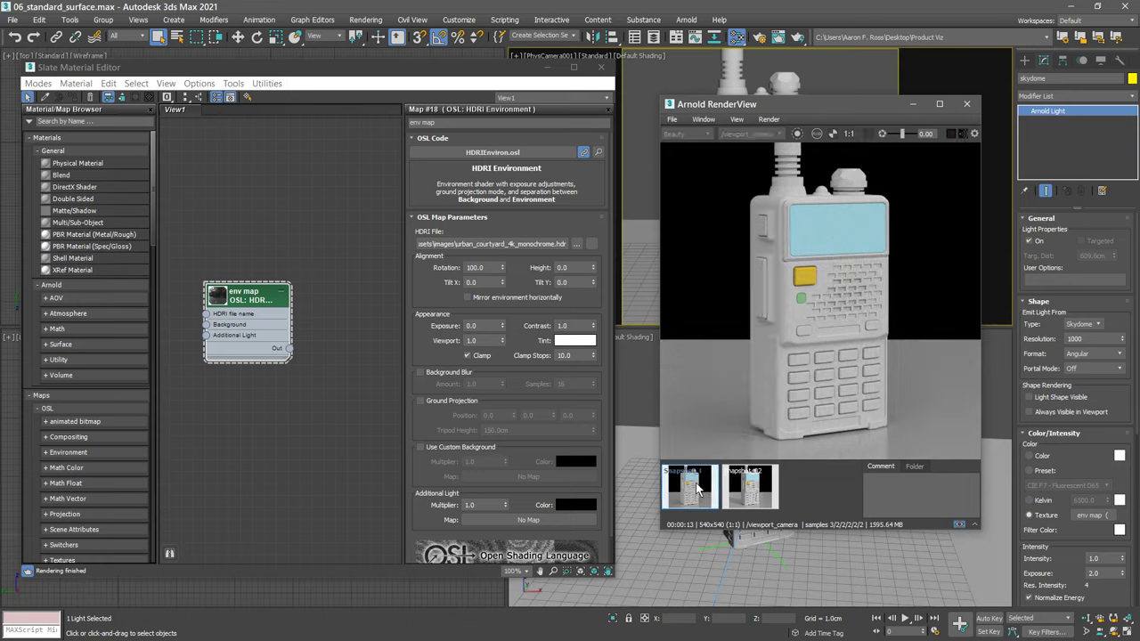
left_click(748, 490)
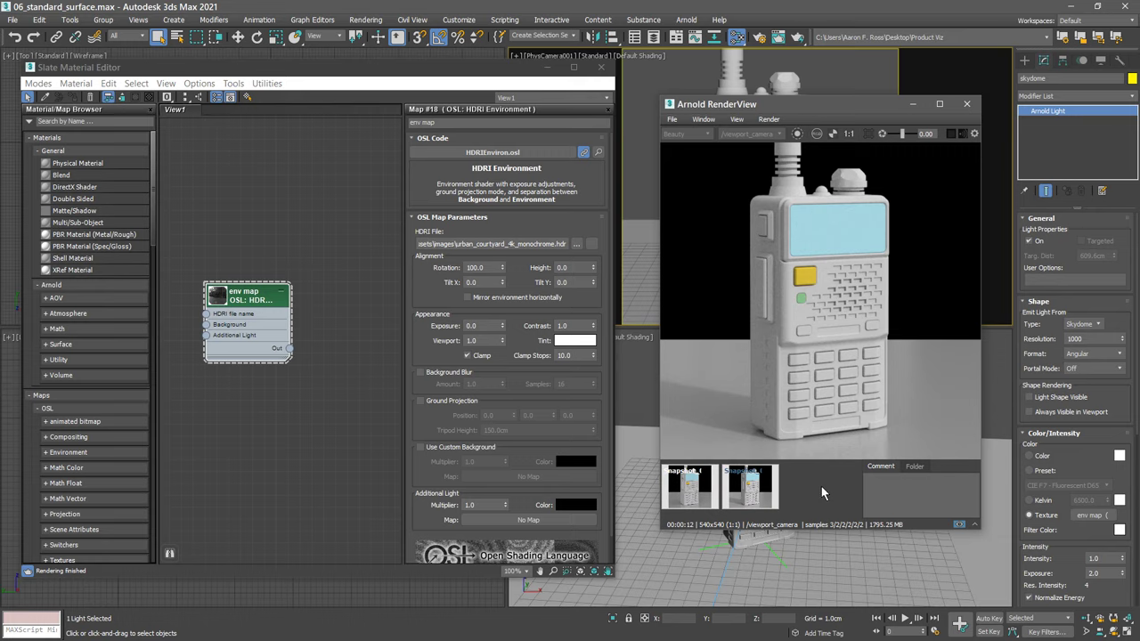
left_click(959, 523)
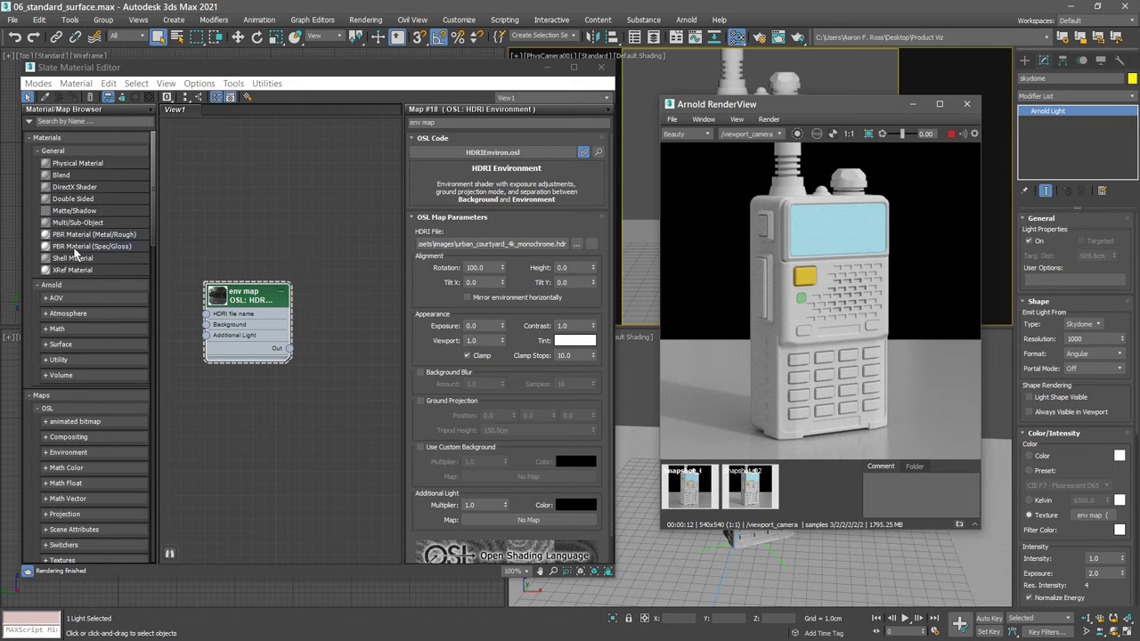
Add an Arnold Standard Surface material node and name it 'ideal diffuse'
left_click(40, 286)
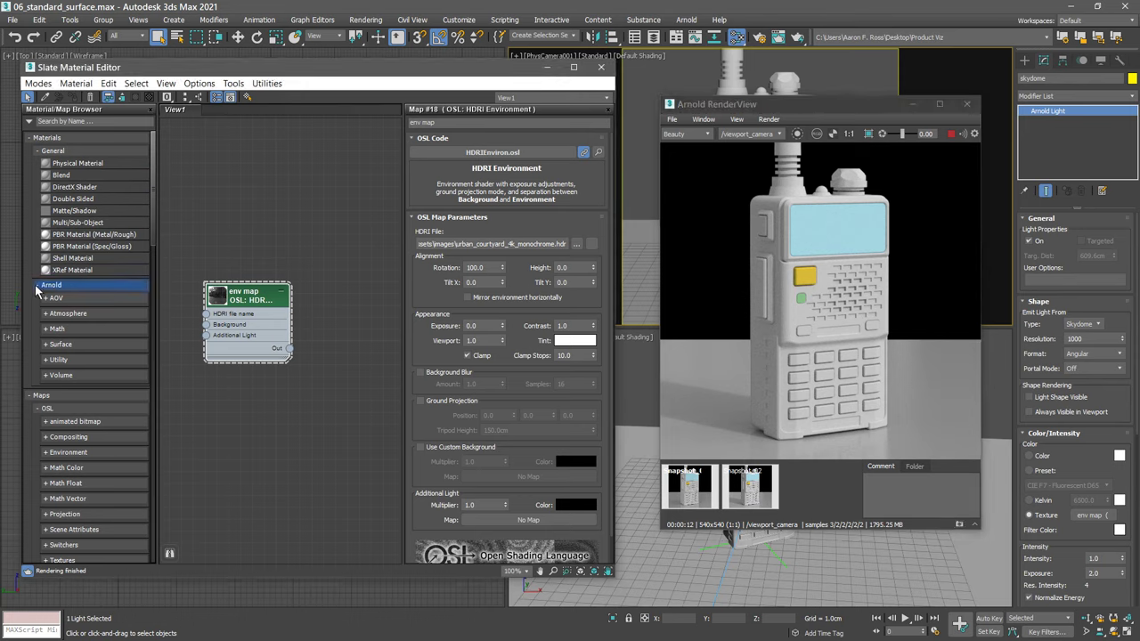
left_click(47, 346)
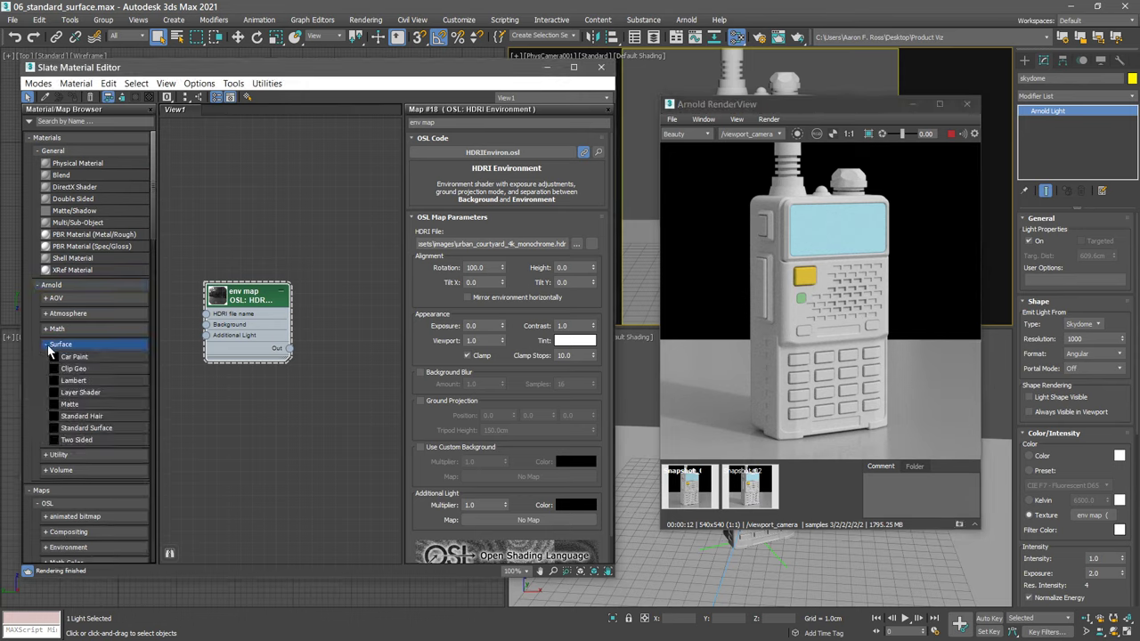
left_click(66, 429)
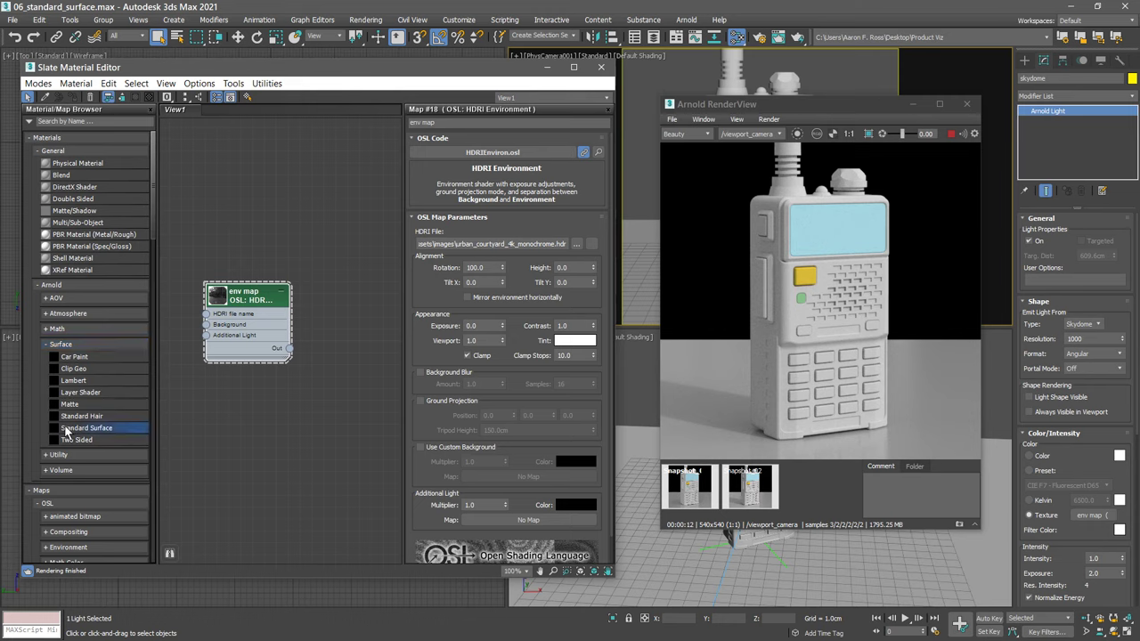
left_click(344, 222)
left_click_drag(346, 211, 356, 190)
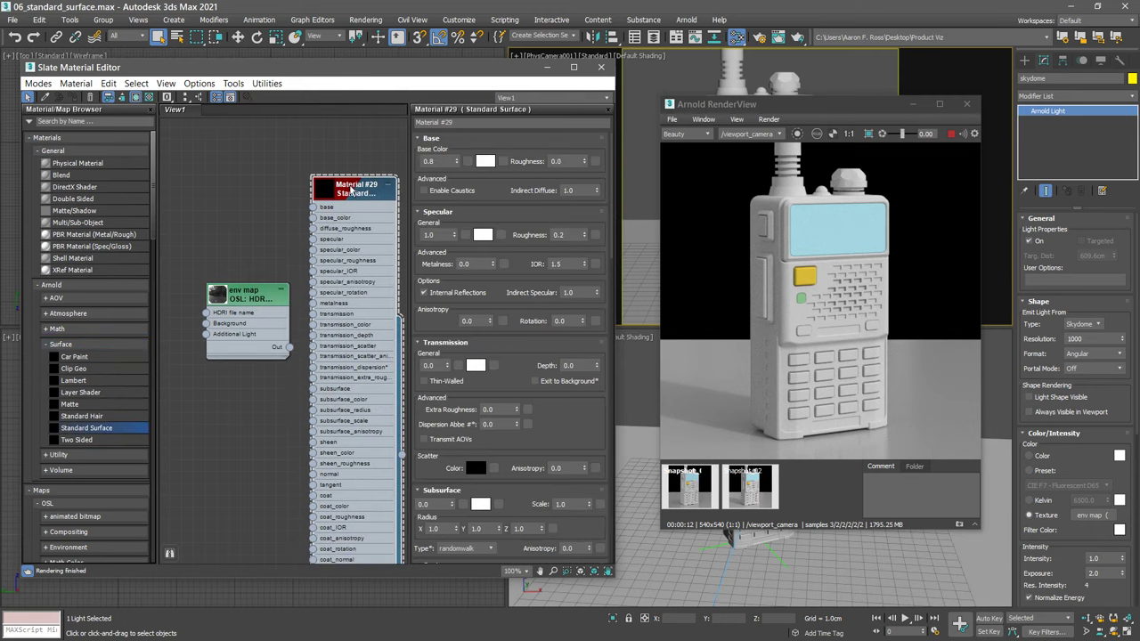
double_click(358, 192)
type("ideal diffuse")
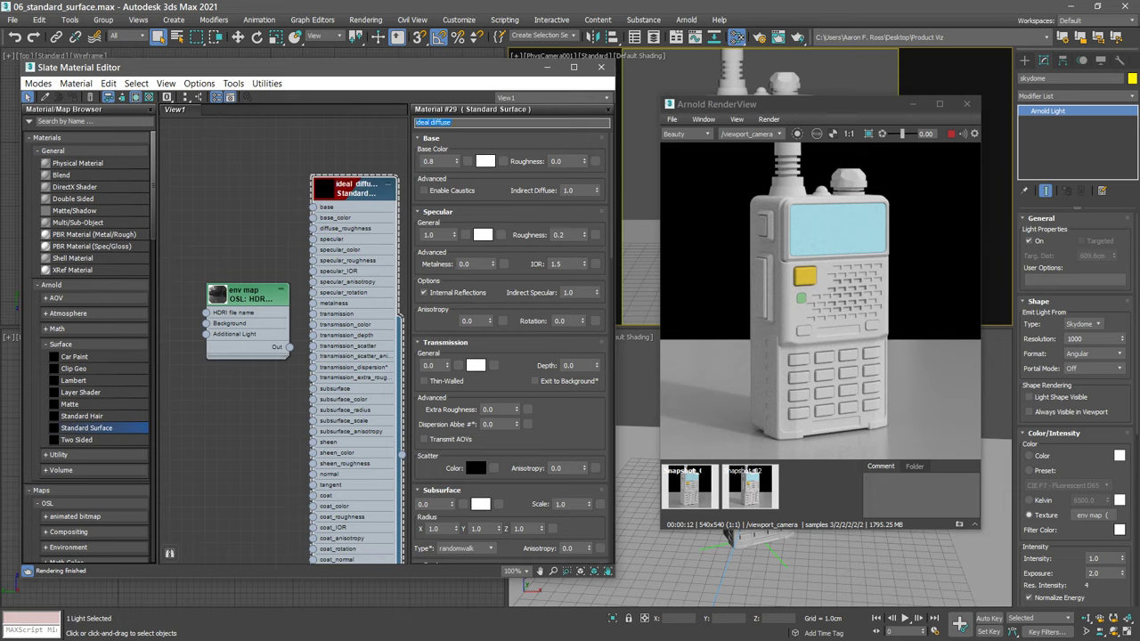
Set the material's Base weight to 1.0 and Specular Roughness to 1.0
left_click(425, 160)
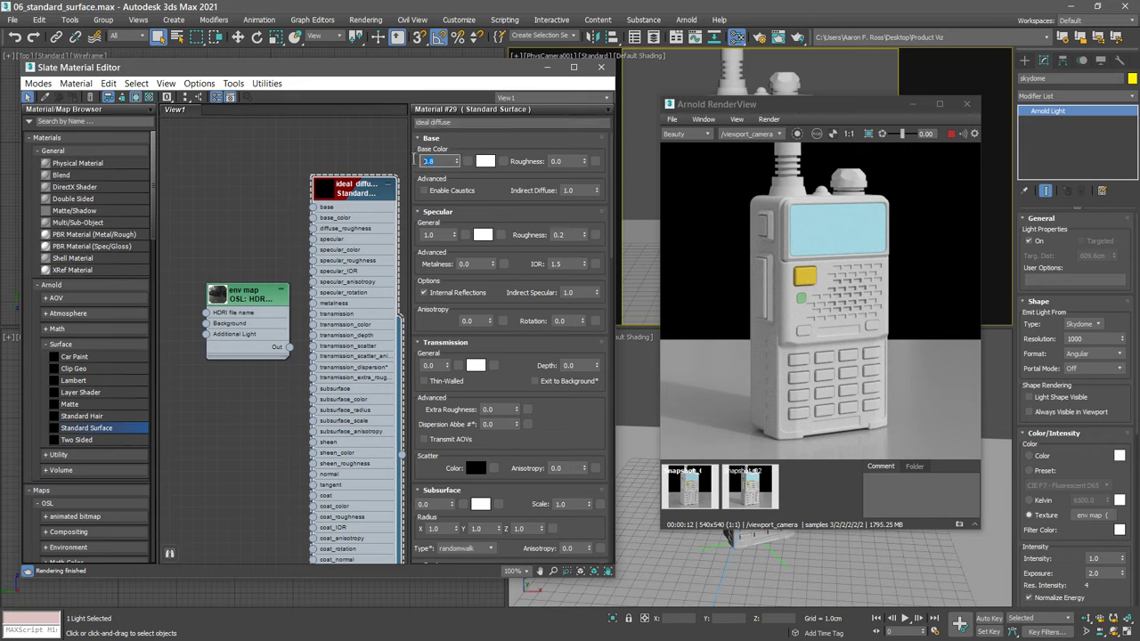
type("1.0")
double_click(572, 236)
type("1.0")
key("Return")
Select all 36 scene objects and assign them the ideal diffuse material
left_click(39, 20)
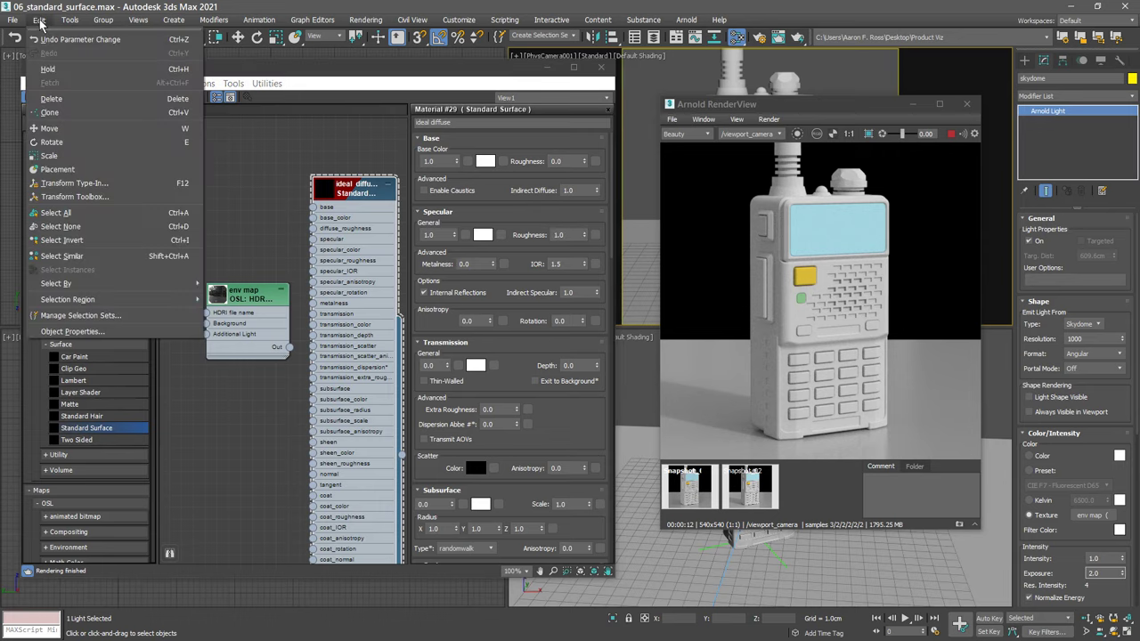
left_click(77, 214)
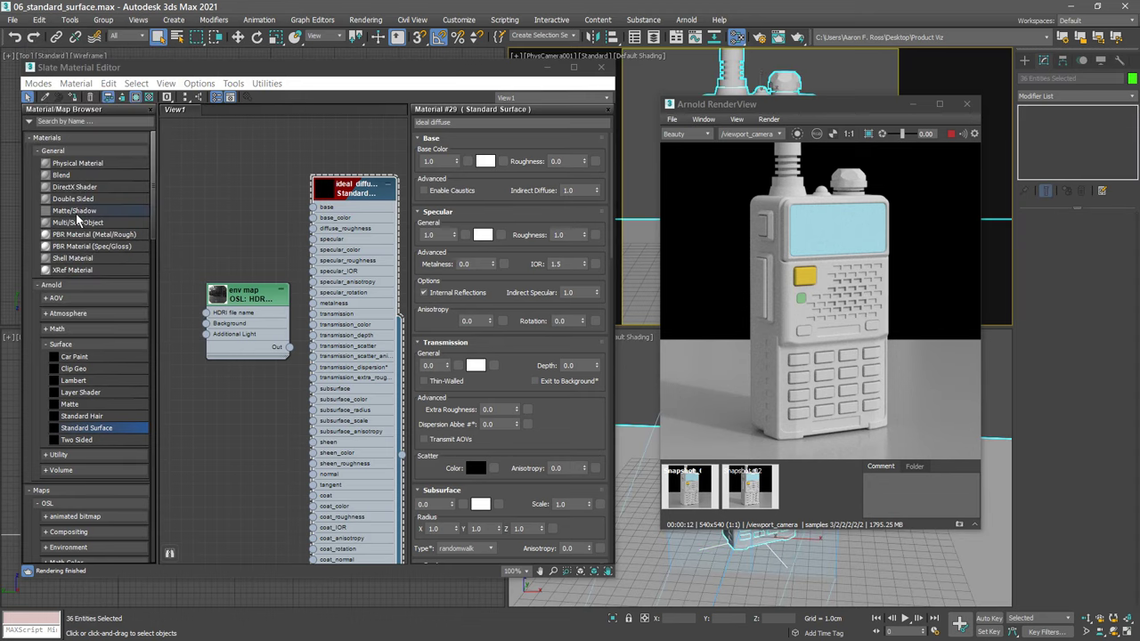
left_click(359, 190)
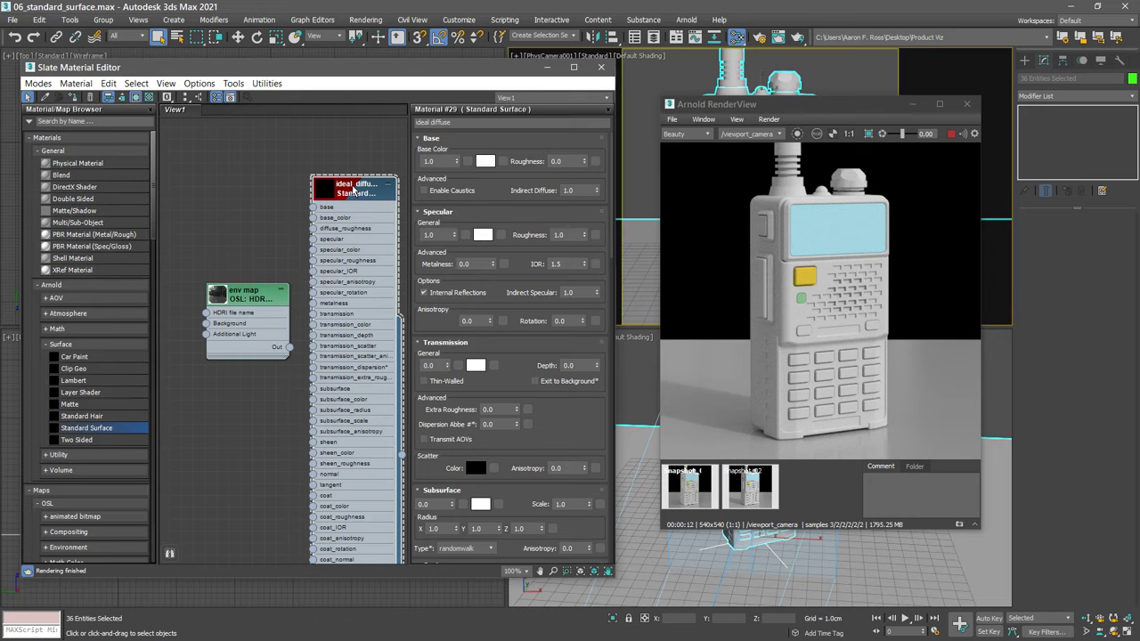
left_click(73, 98)
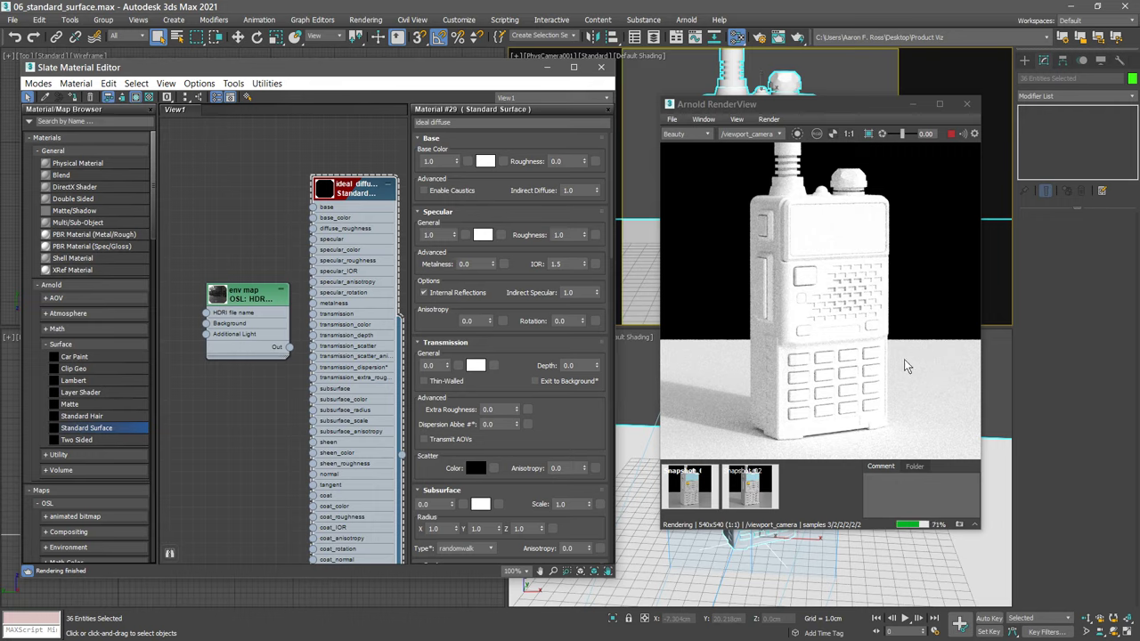
Switch RenderView to the per-pixel readout, minimize the material editor, and select the skydome
left_click(974, 134)
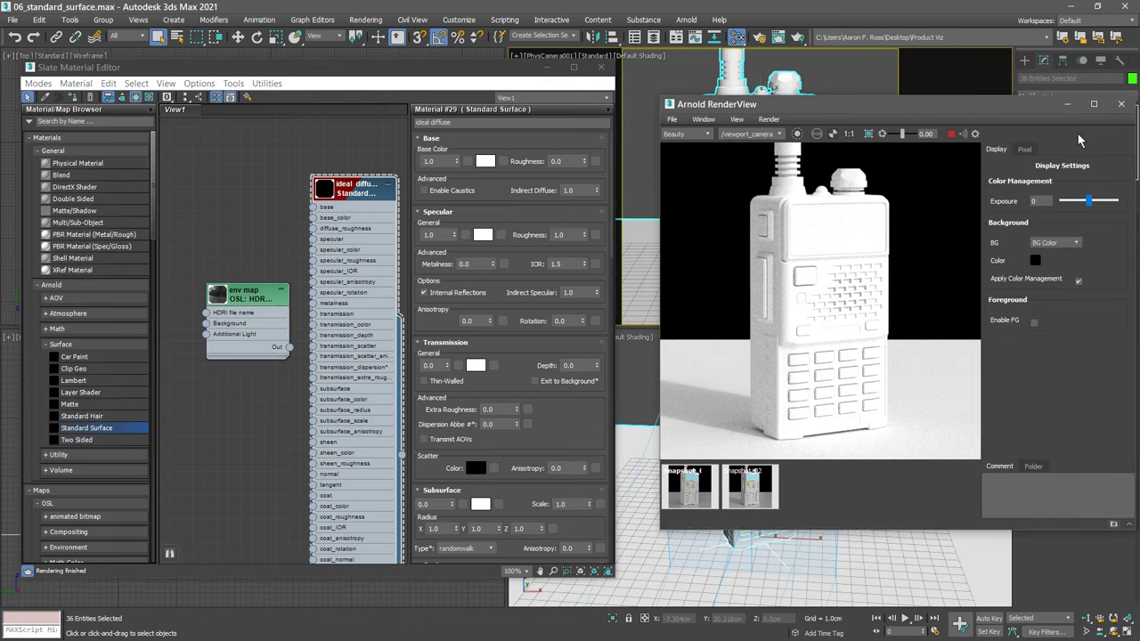
left_click(1025, 151)
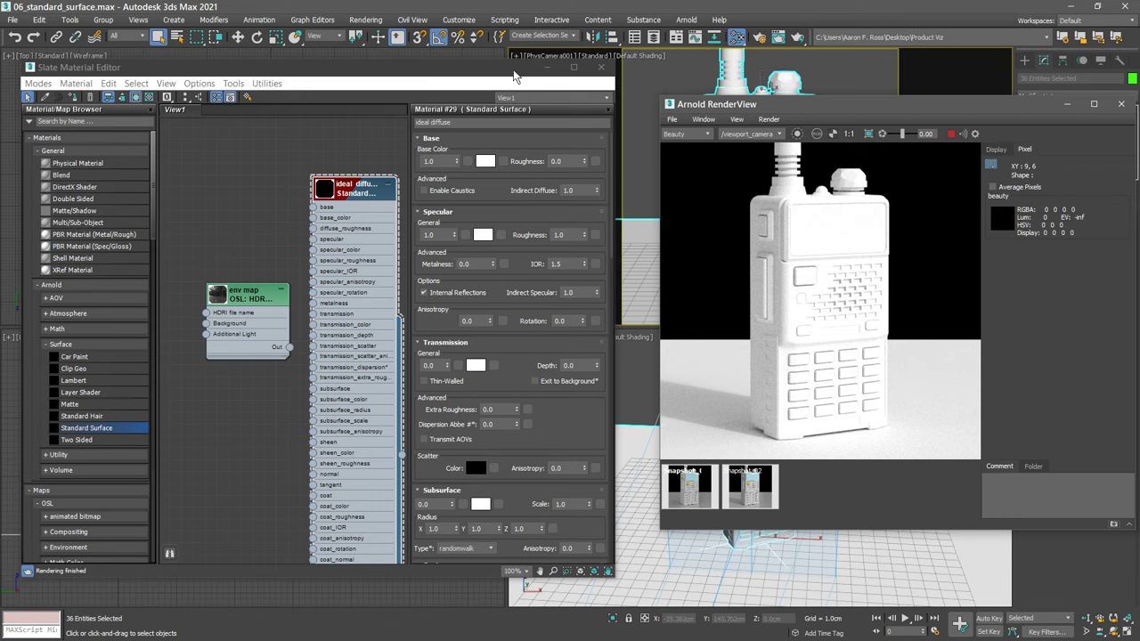
left_click(546, 66)
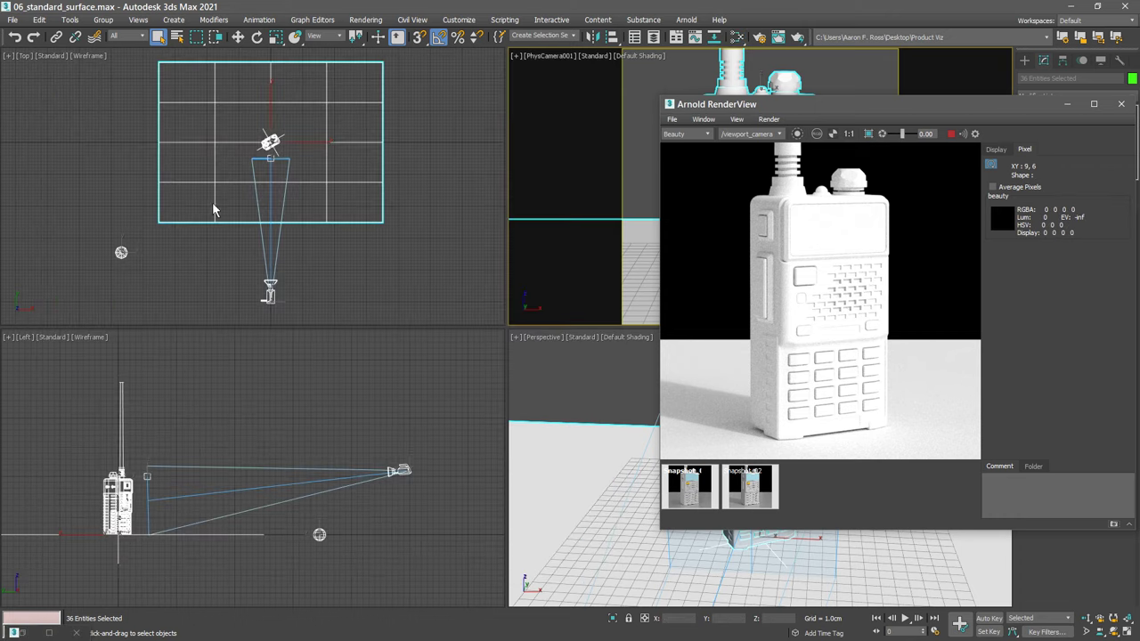
left_click(124, 254)
left_click(122, 253)
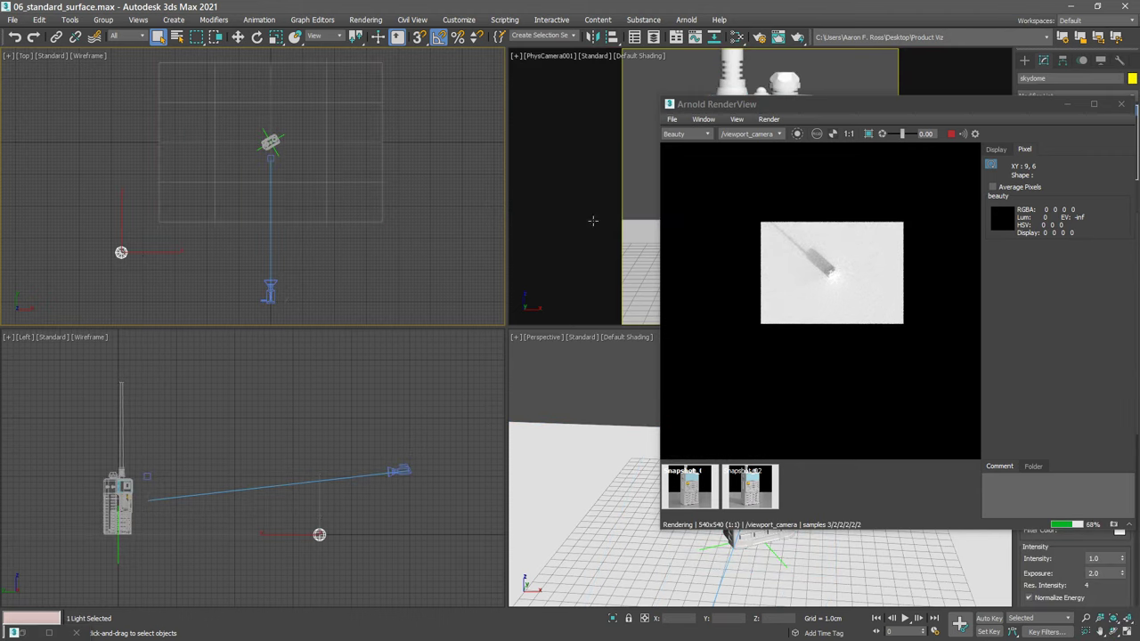
Set the skydome exposure to 1.8 and read the pixel values on the radio chassis
left_click_drag(846, 106, 677, 99)
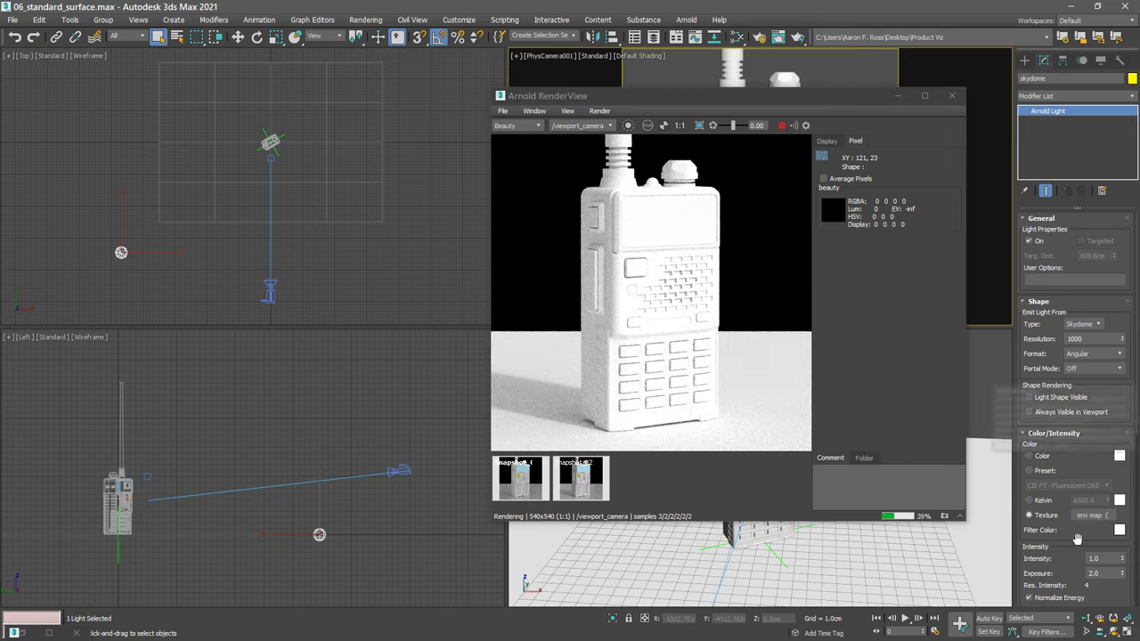
double_click(1095, 573)
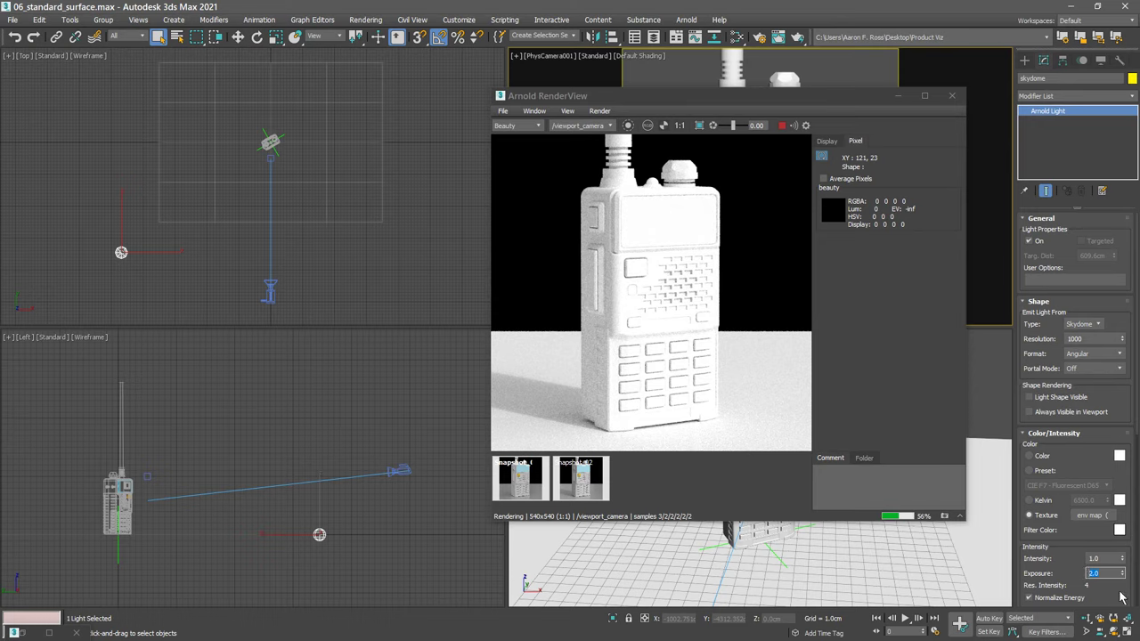
type("1.8")
key("Return")
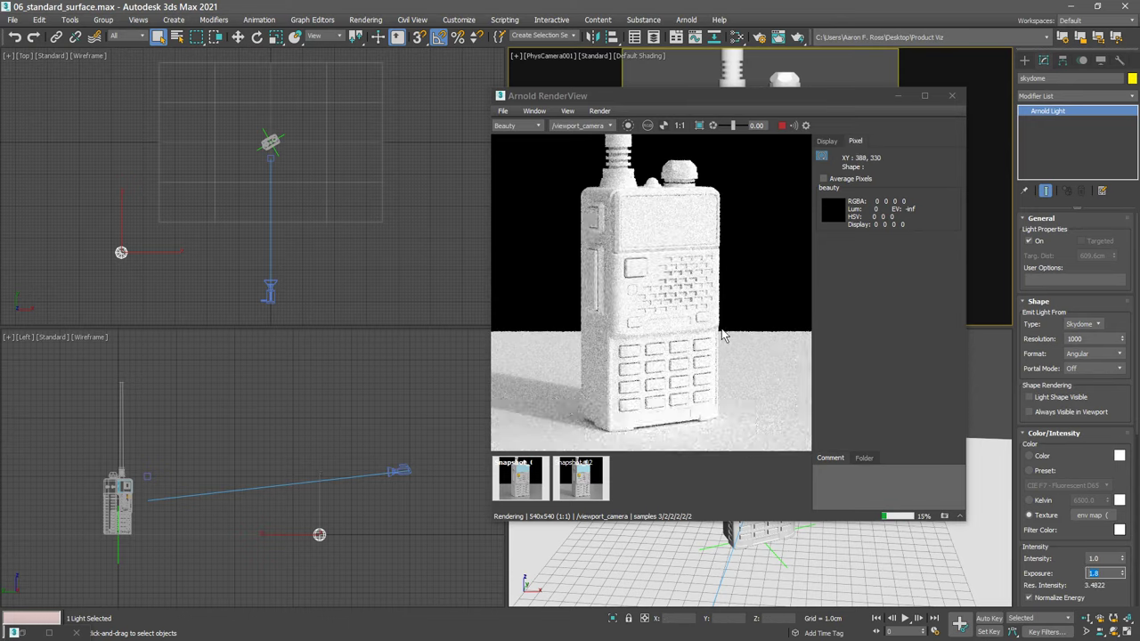
left_click(661, 336)
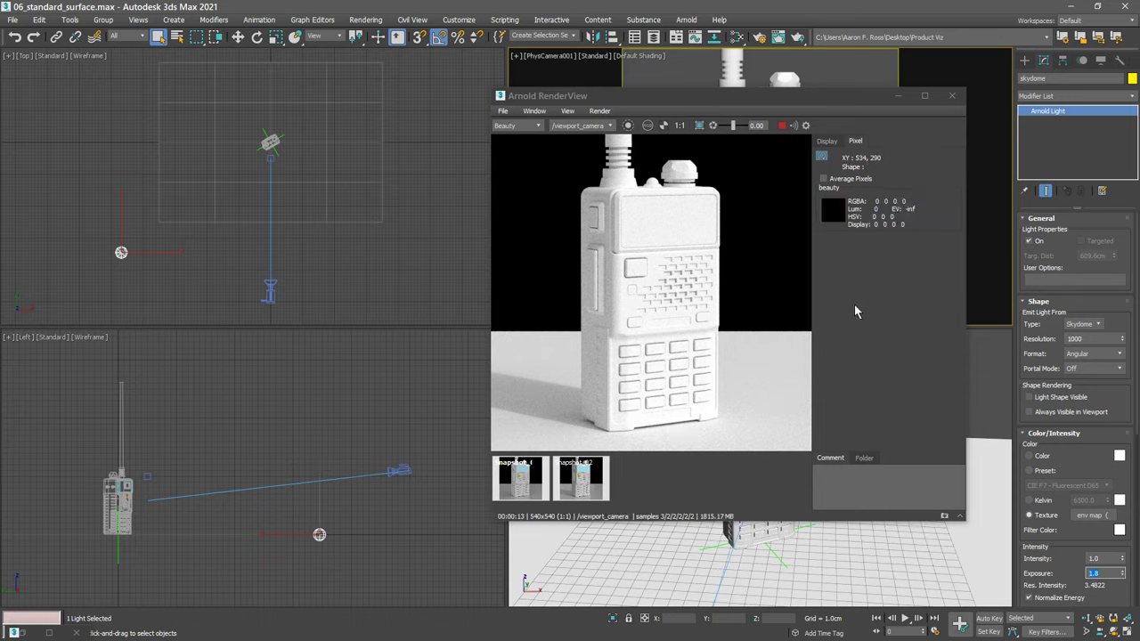
Collapse the RenderView side panel and reposition the narrowed window beside the viewports
left_click(806, 126)
left_click_drag(705, 97, 928, 91)
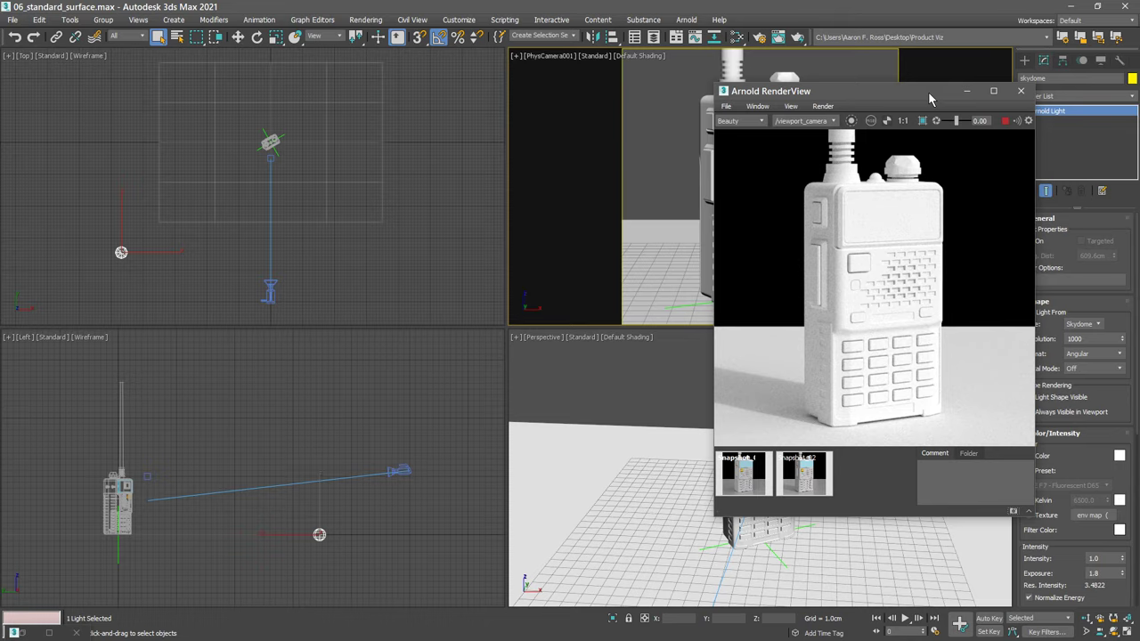
left_click_drag(928, 93, 881, 85)
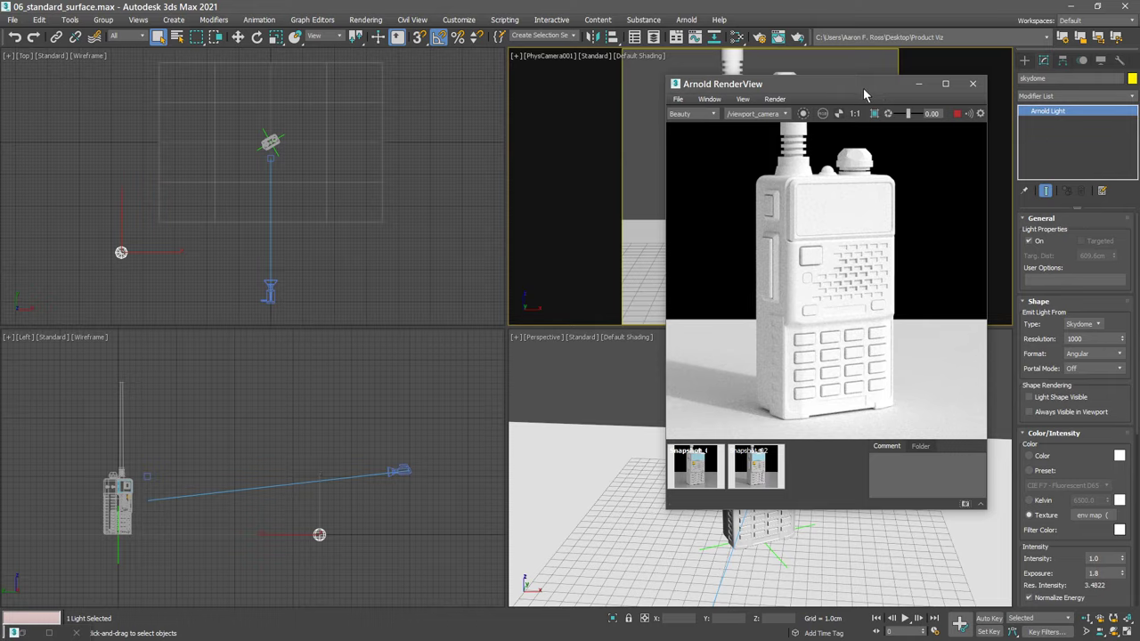
left_click(369, 20)
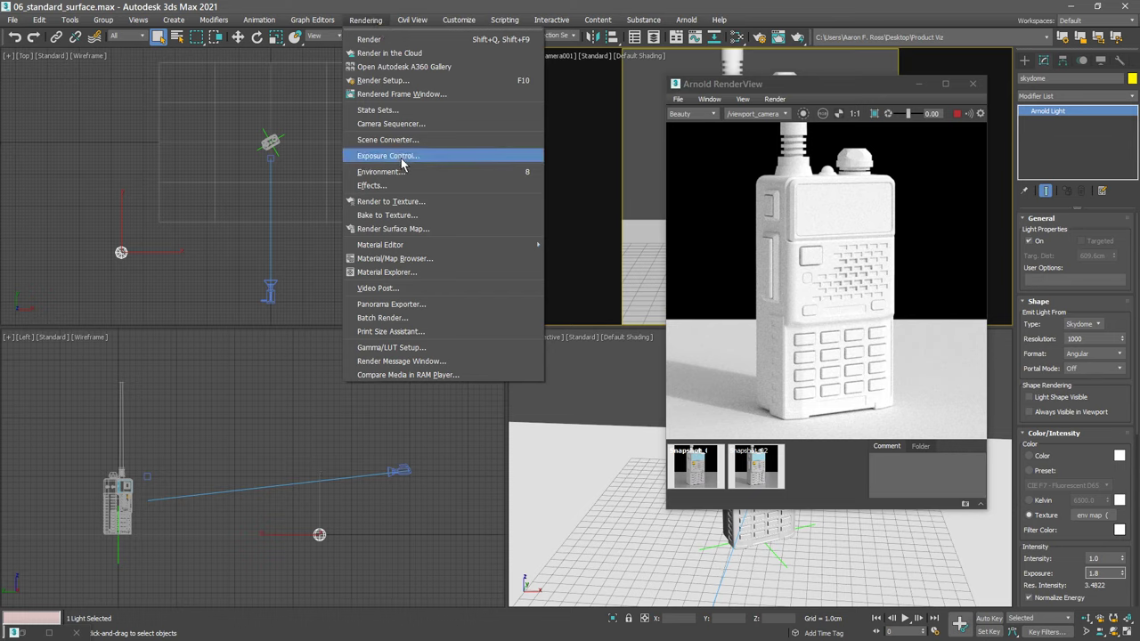
Set the scene's exposure control to <no exposure control>
left_click(446, 155)
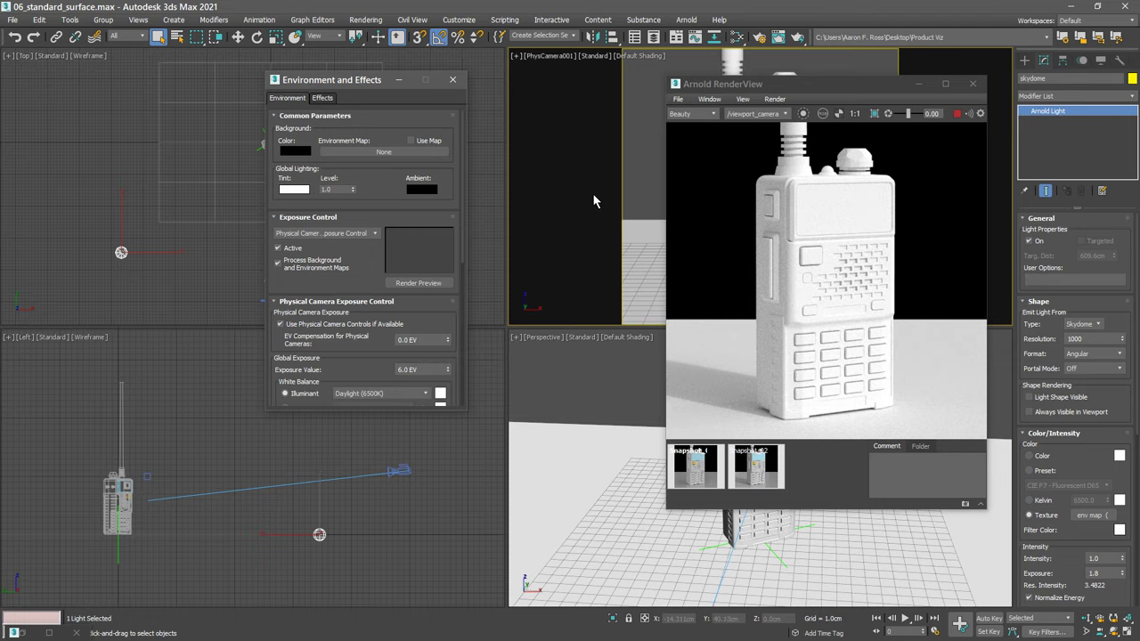
left_click(375, 233)
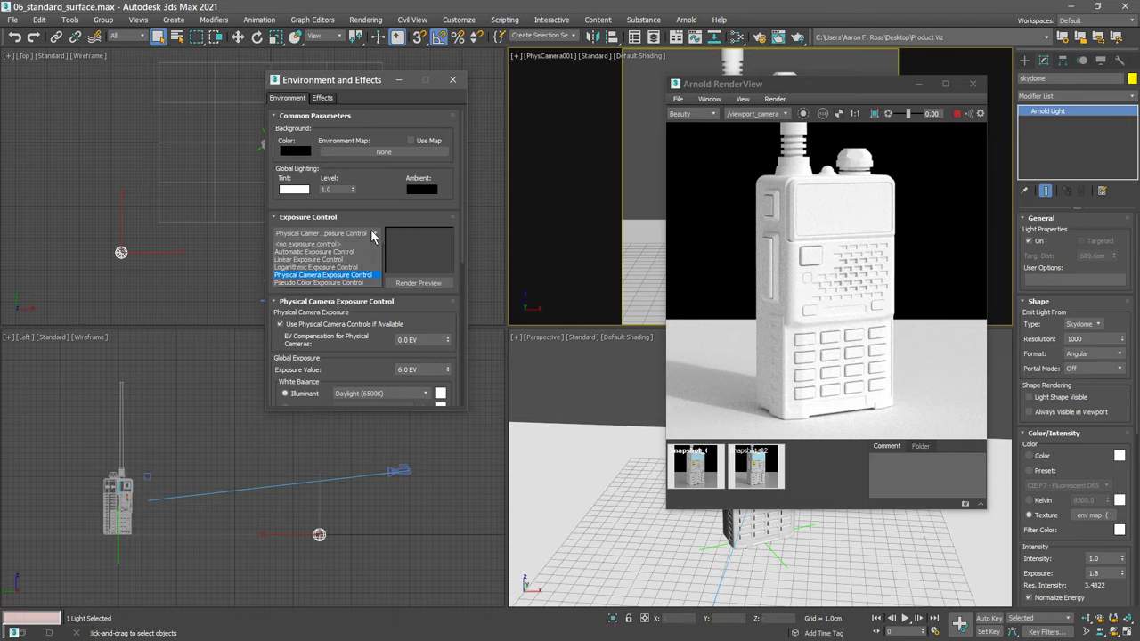
left_click(337, 243)
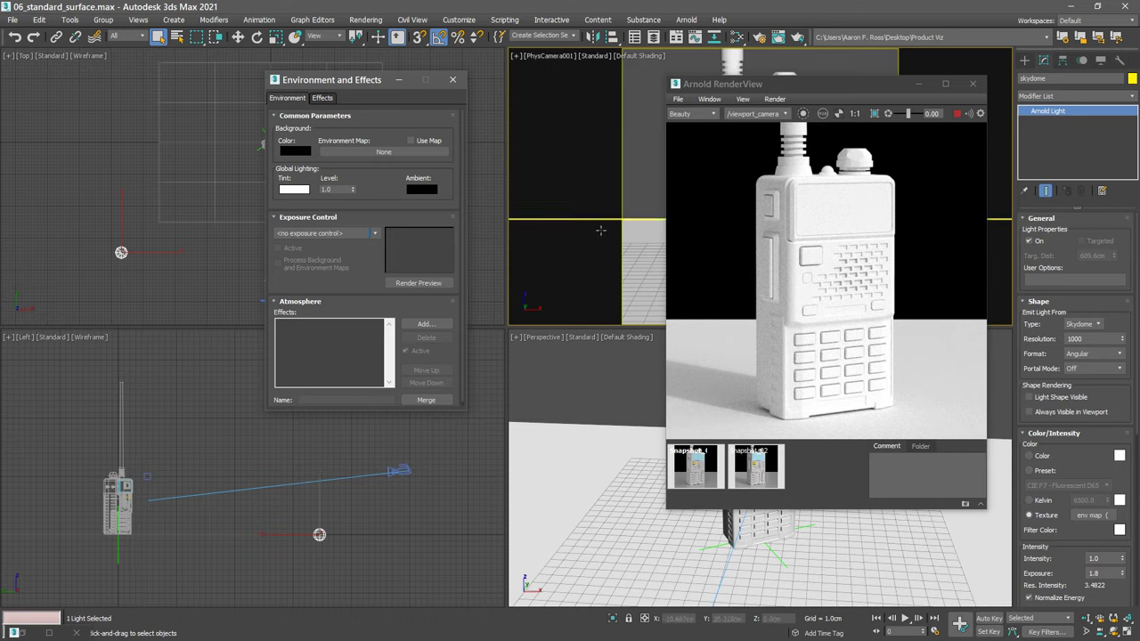
Update the full scene in RenderView, close Environment and Effects, and restore the Slate Material Editor
left_click(775, 99)
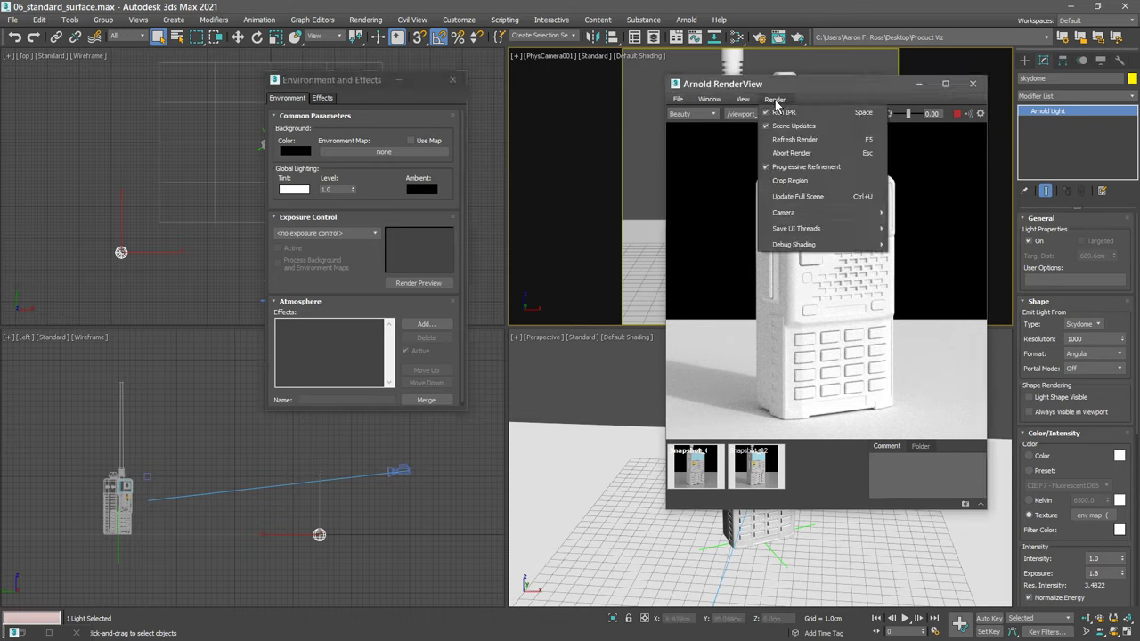
left_click(838, 197)
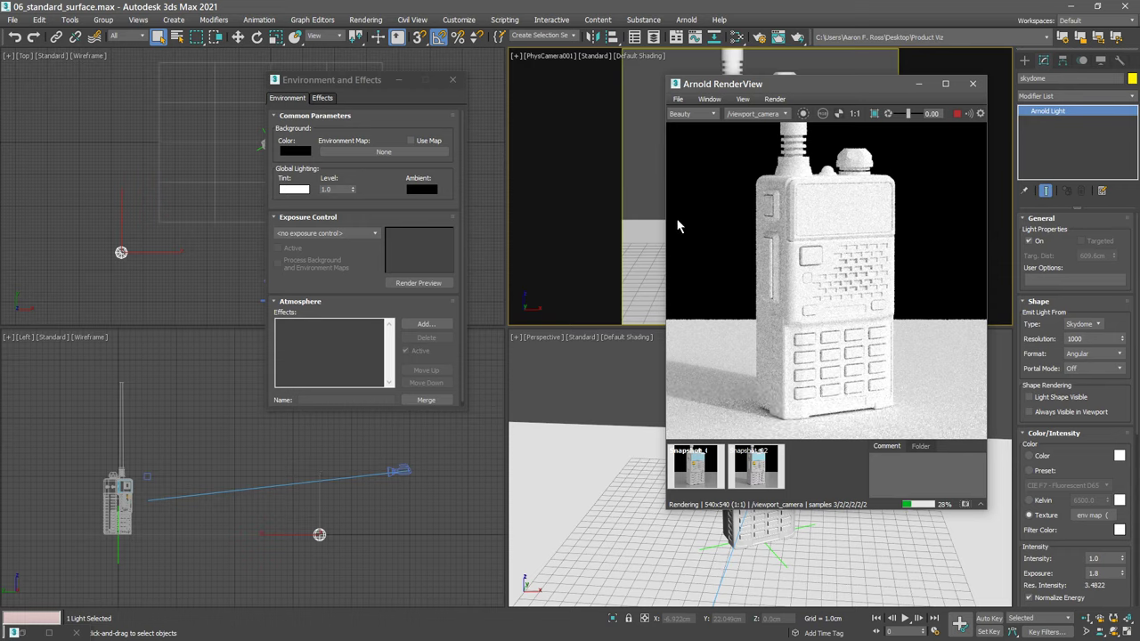
left_click(453, 81)
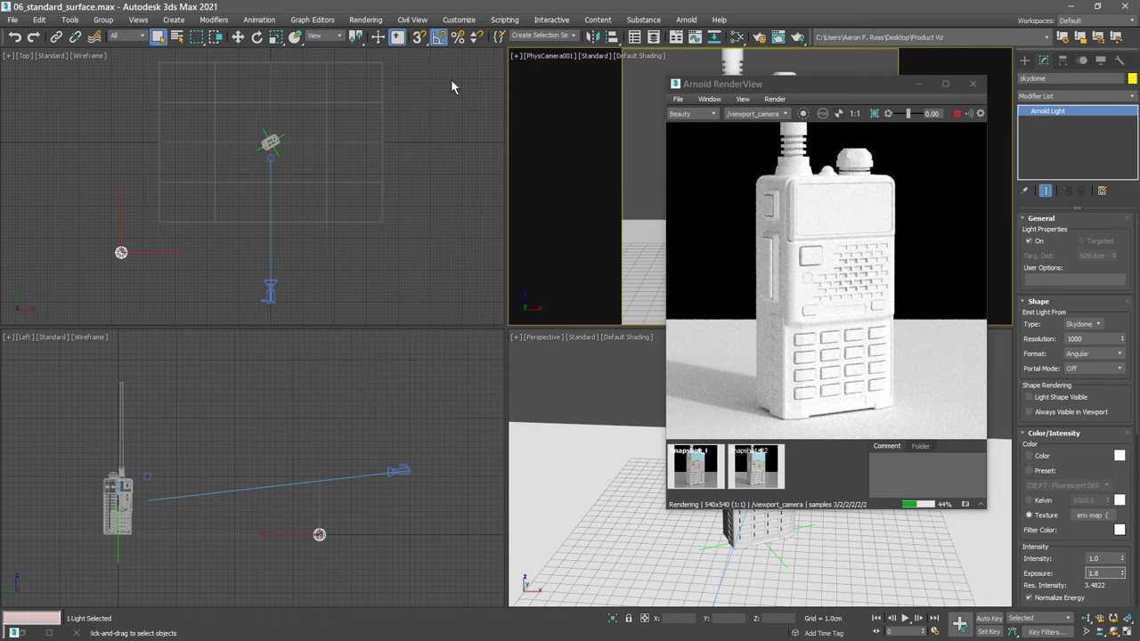
left_click(14, 633)
left_click(32, 548)
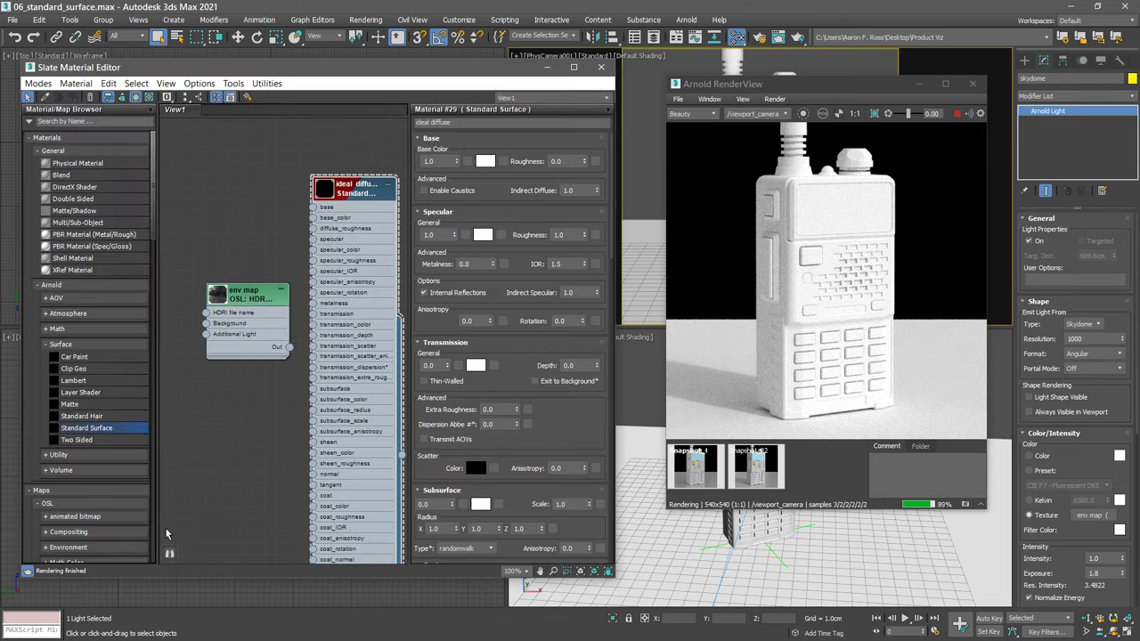
Clone the ideal diffuse Standard Surface node and name the copy 'plastic black'
left_click_drag(261, 307, 365, 95)
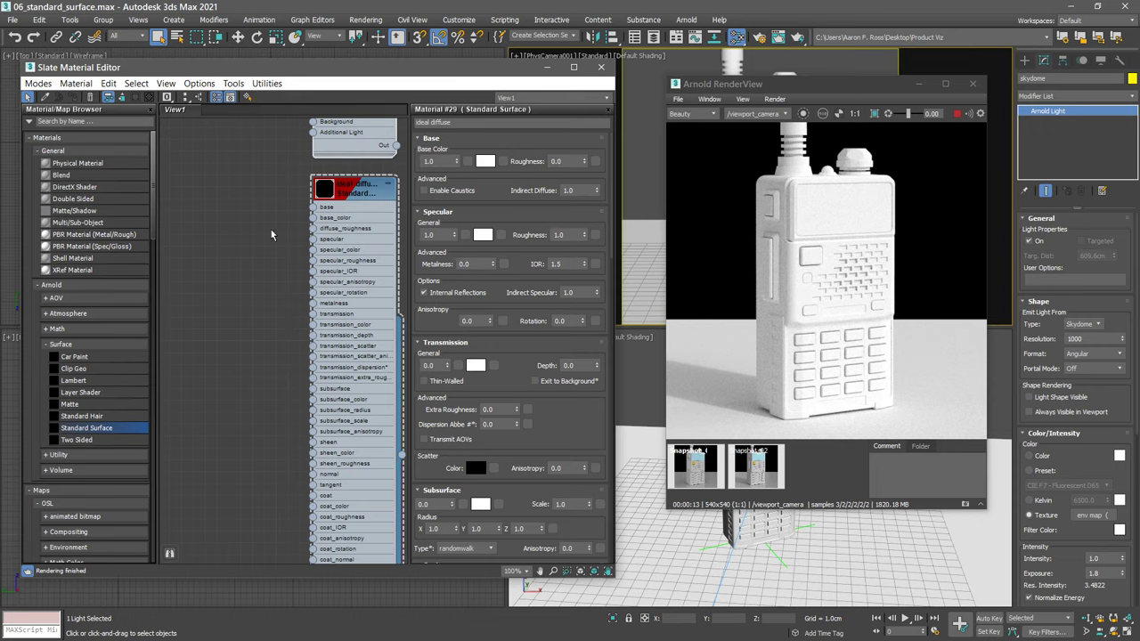
left_click_drag(362, 190, 240, 187, "shift")
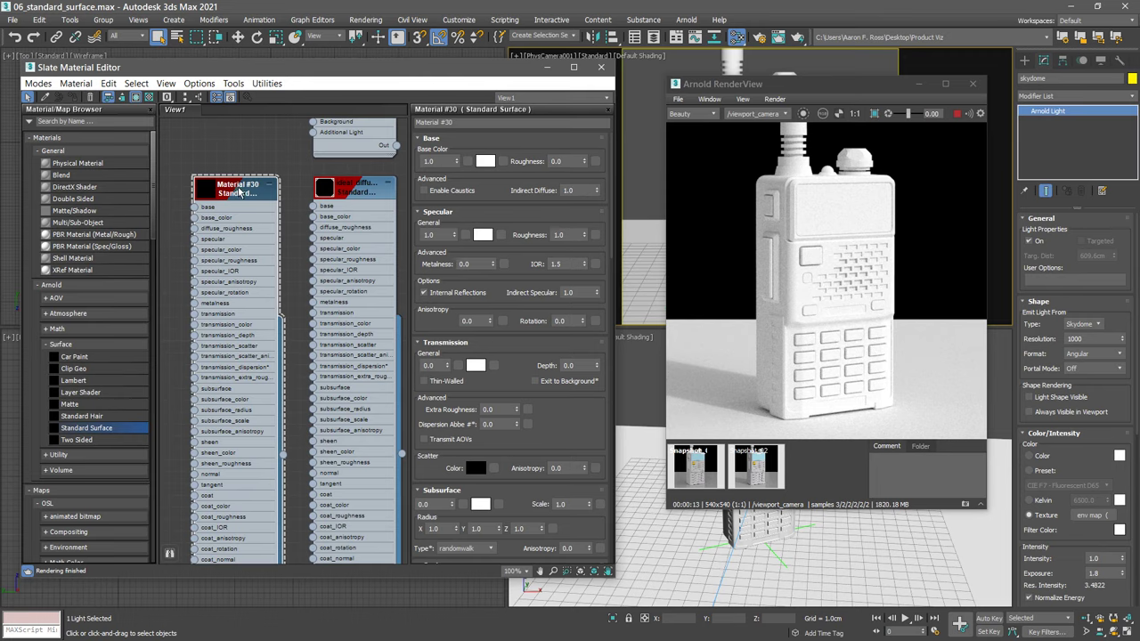
type("plastic black")
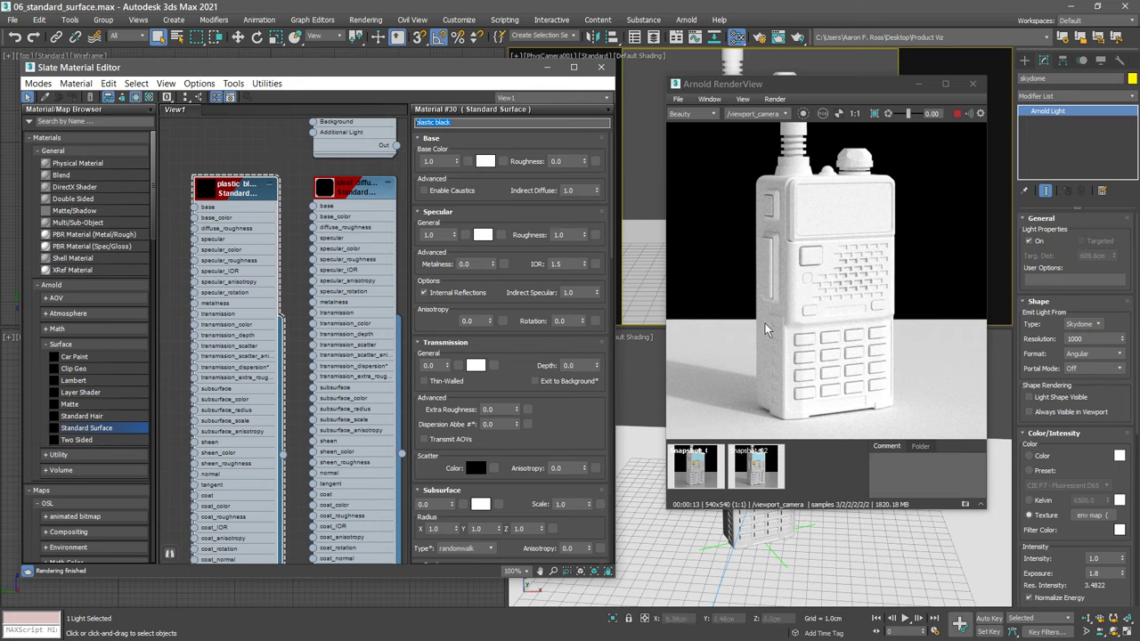
left_click_drag(784, 89, 860, 98)
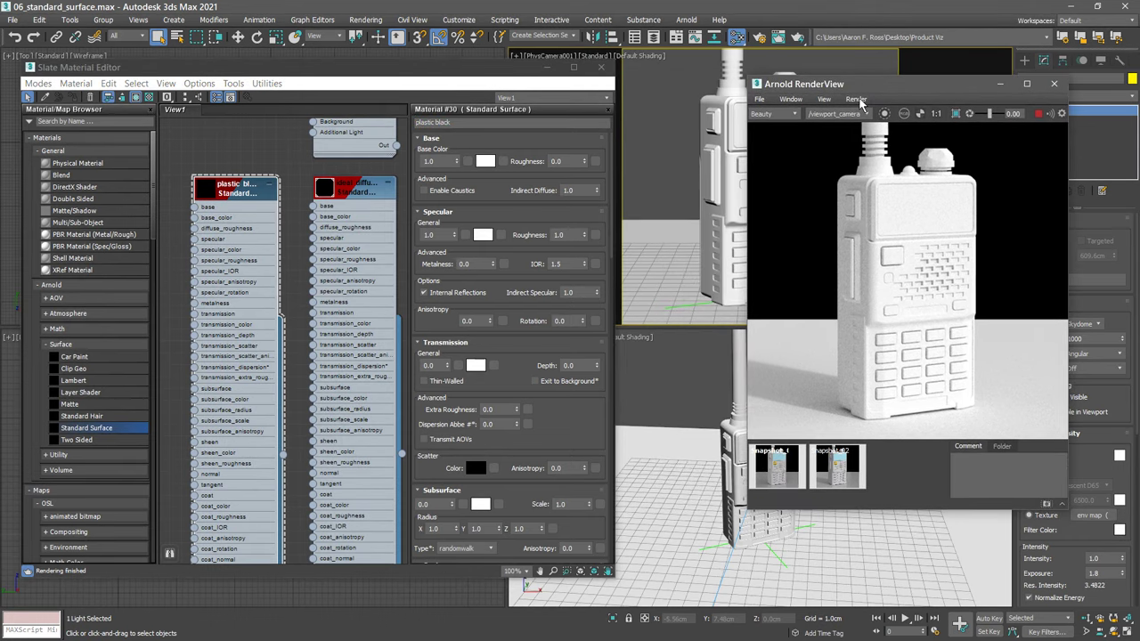
Assign the plastic black material to the selected walkie-talkie chassis Body Object
left_click(852, 318)
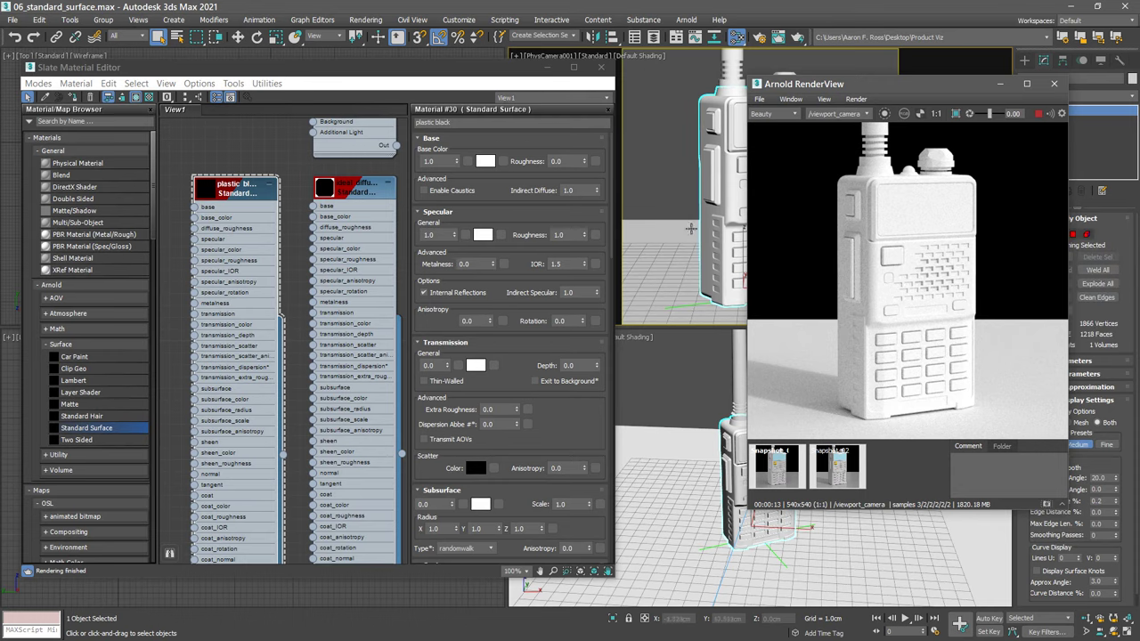
left_click_drag(838, 85, 723, 74)
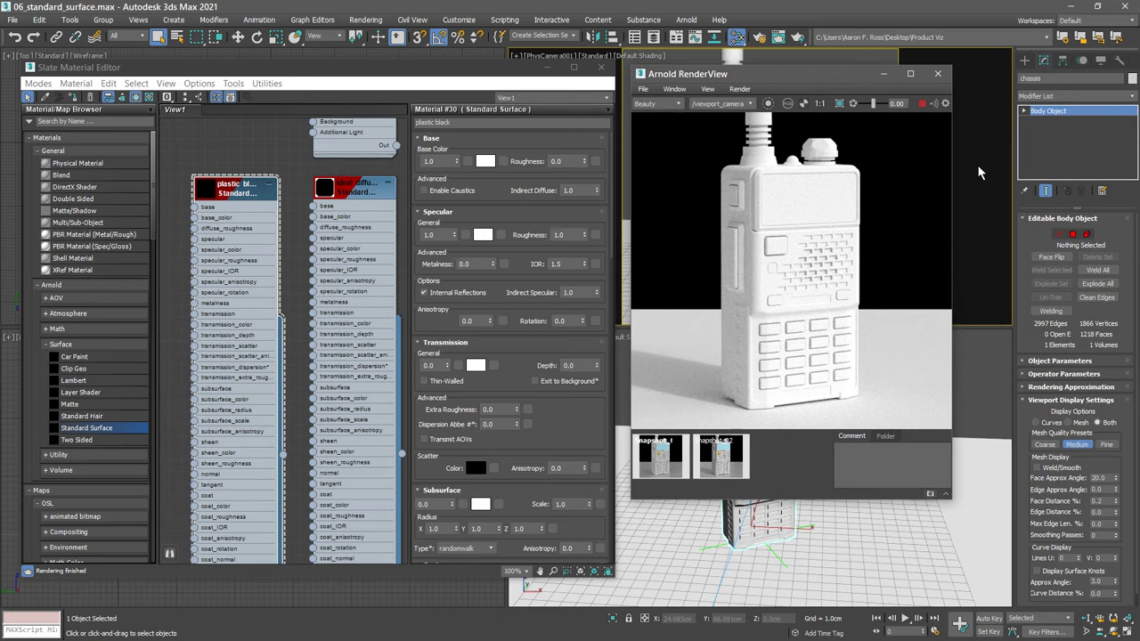
left_click(234, 191)
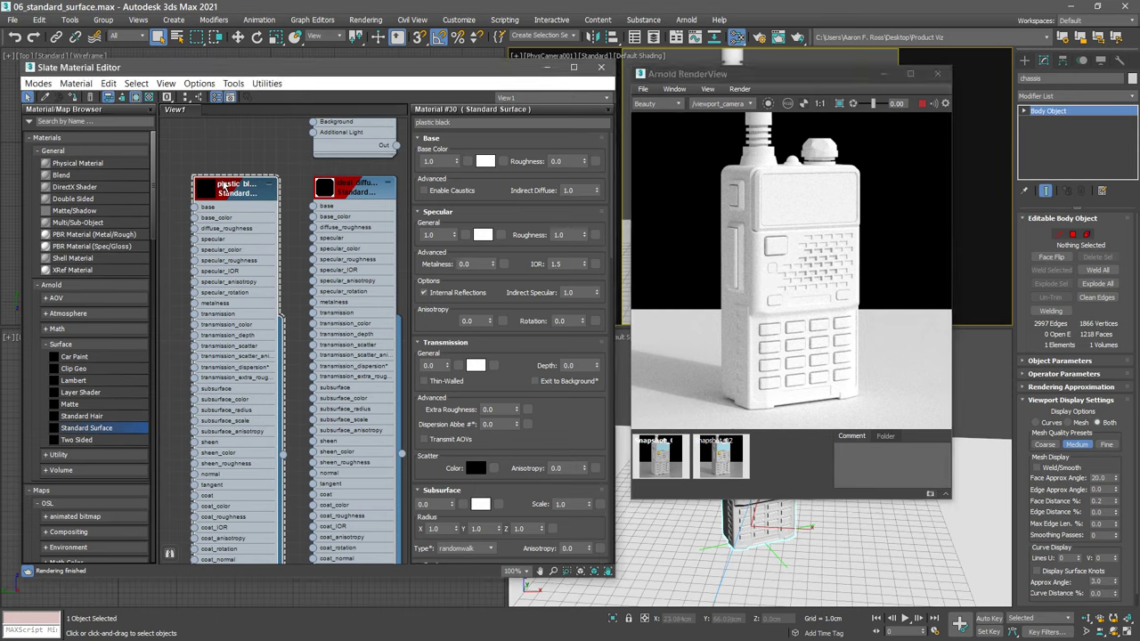
left_click(75, 99)
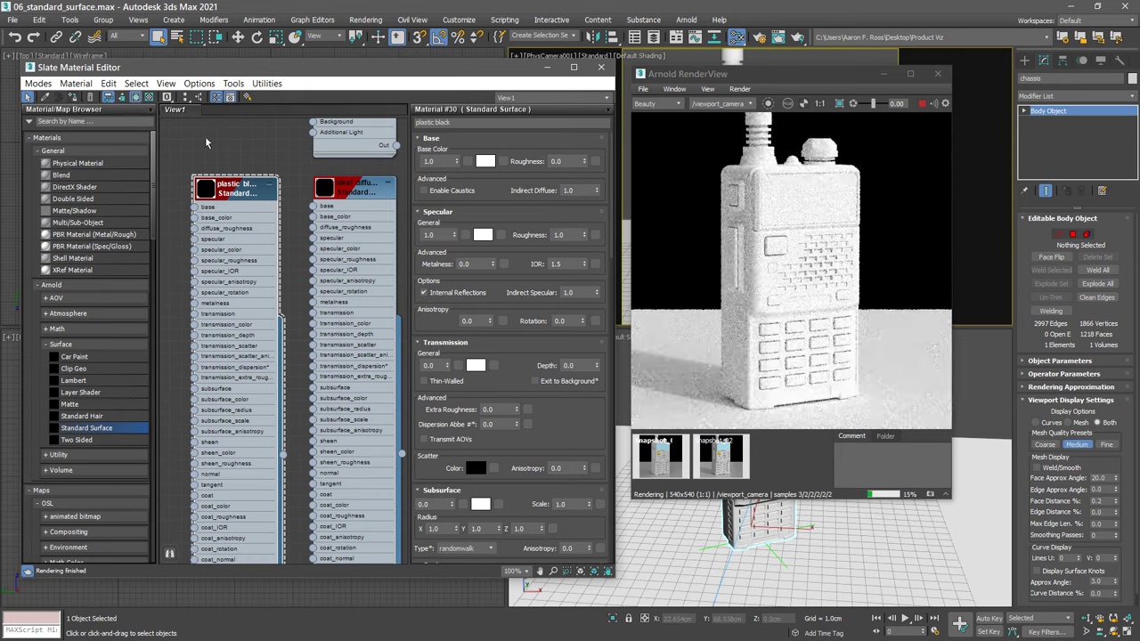
Darken the plastic black base colour to a near-black value of 0.002
left_click(484, 161)
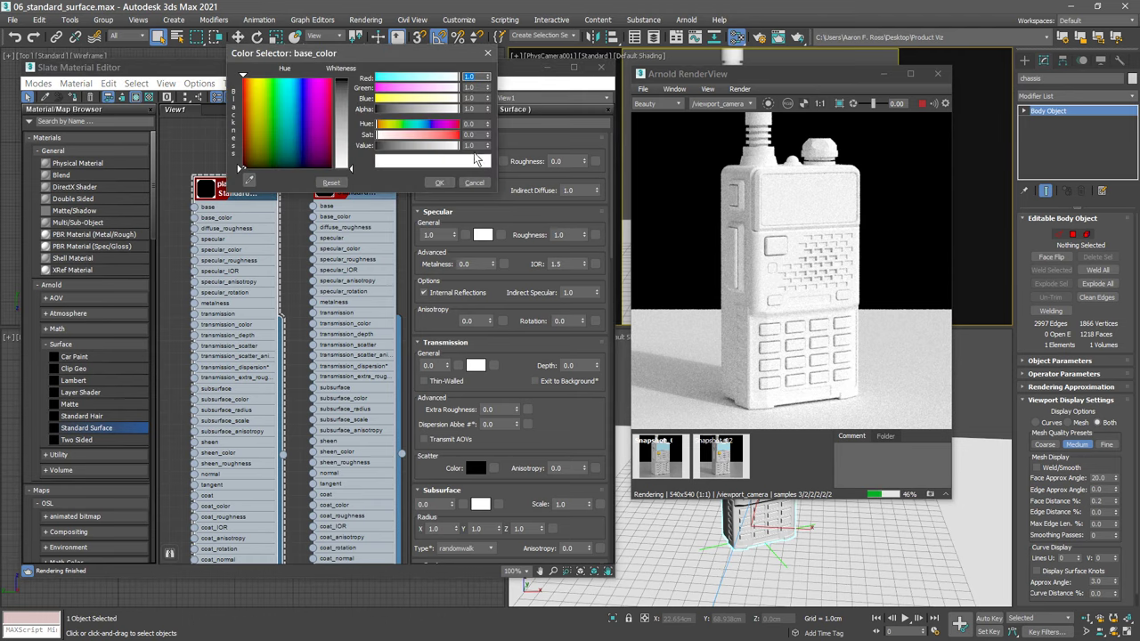
left_click_drag(461, 148, 385, 154)
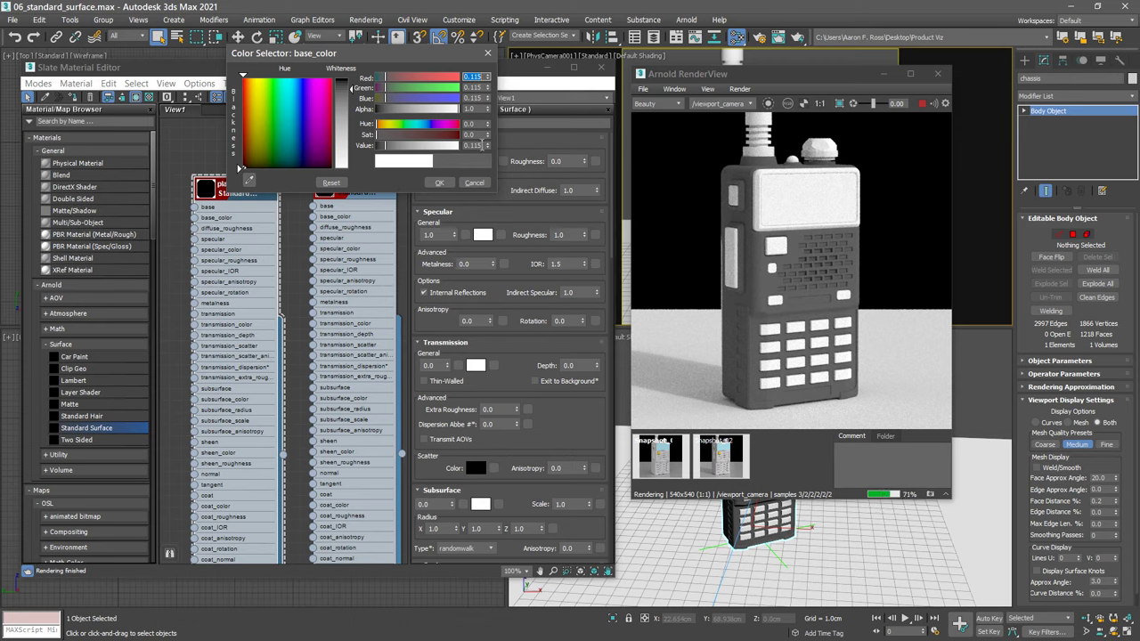
double_click(482, 145)
type("0.002")
key("Return")
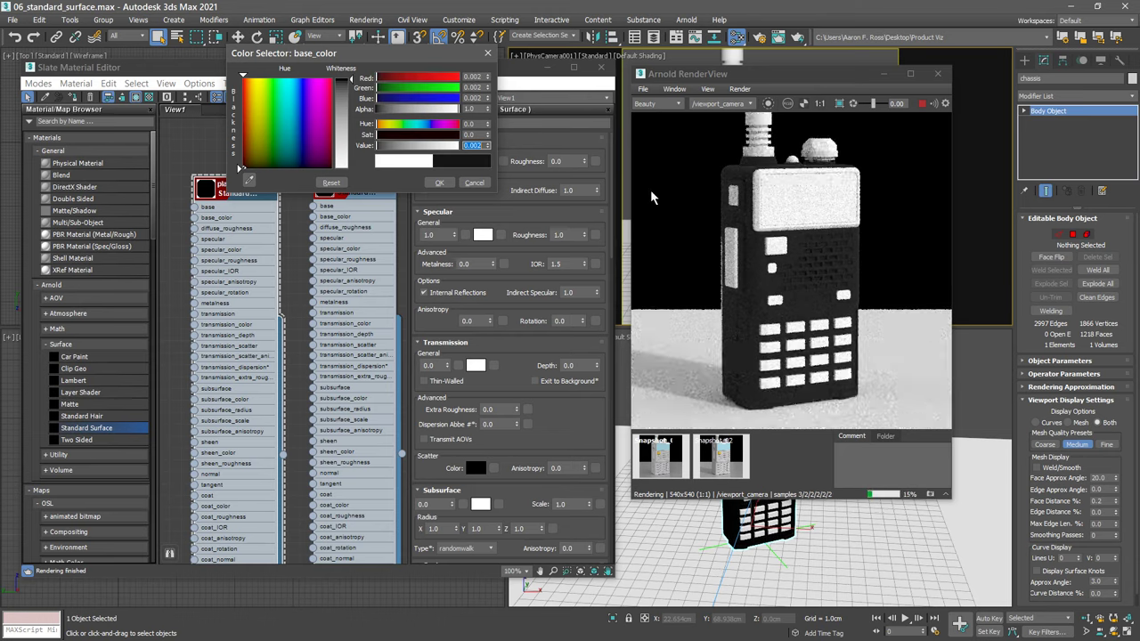
Accept the black base colour and set plastic black's specular roughness to 0.4
left_click(439, 184)
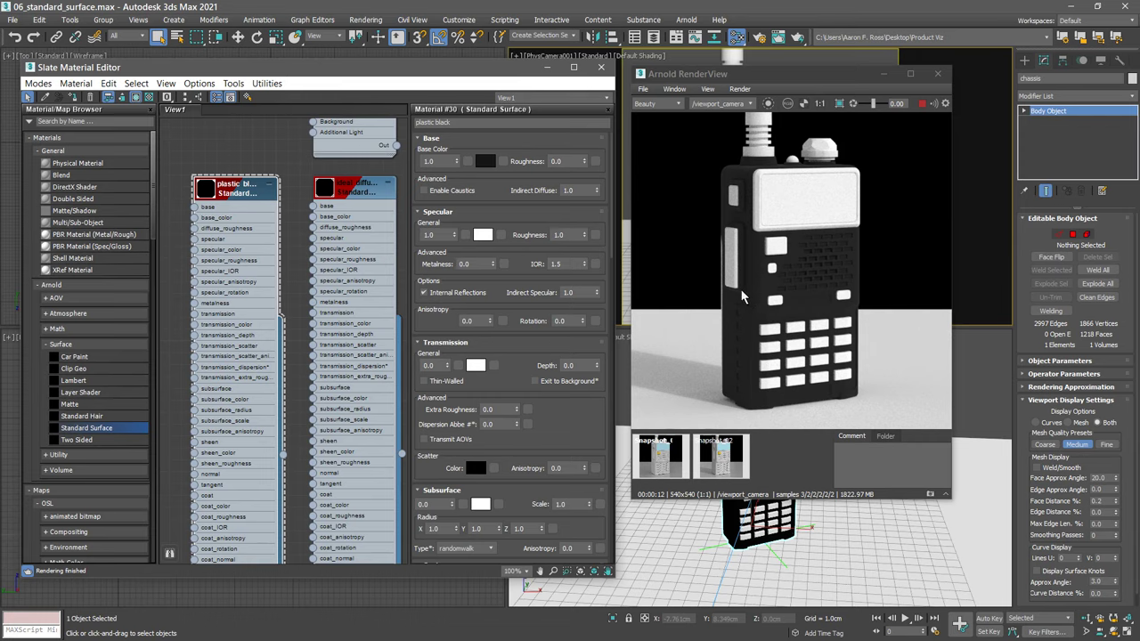
left_click(586, 238)
left_click_drag(585, 238, 585, 282)
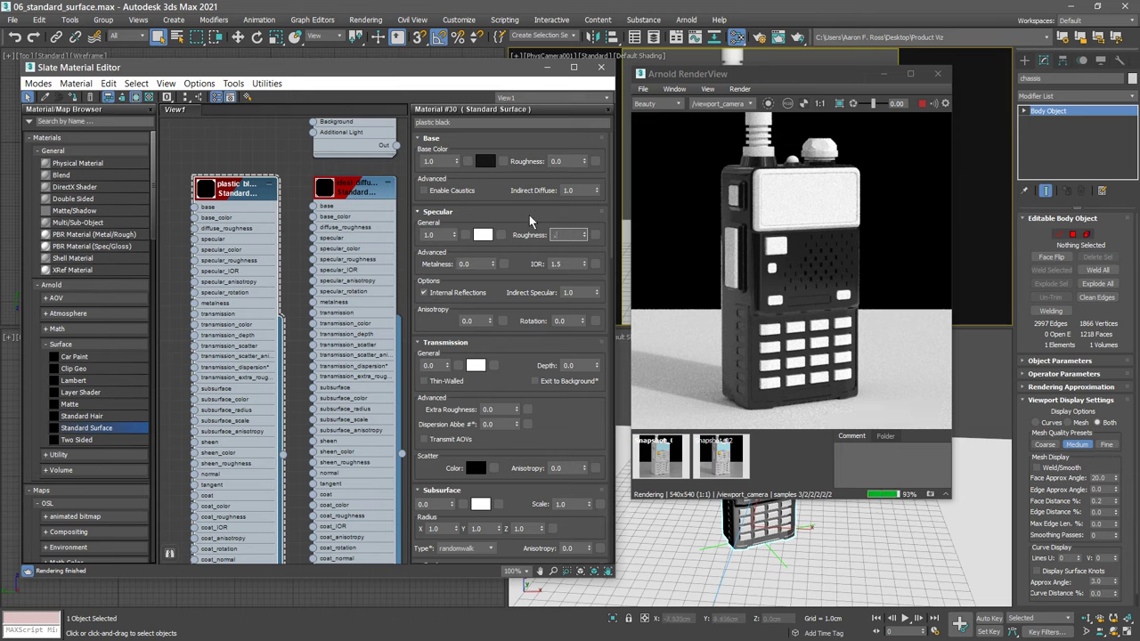
type("4")
key("Return")
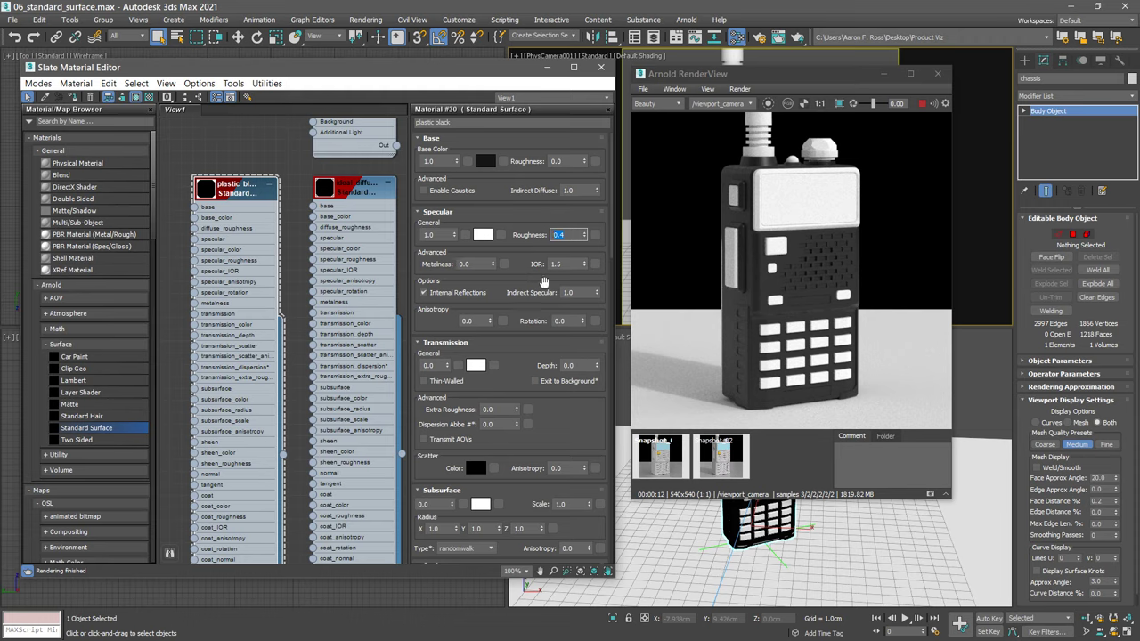
Reposition the render window and zoom the perspective view onto the radio's top and antenna
left_click(978, 392)
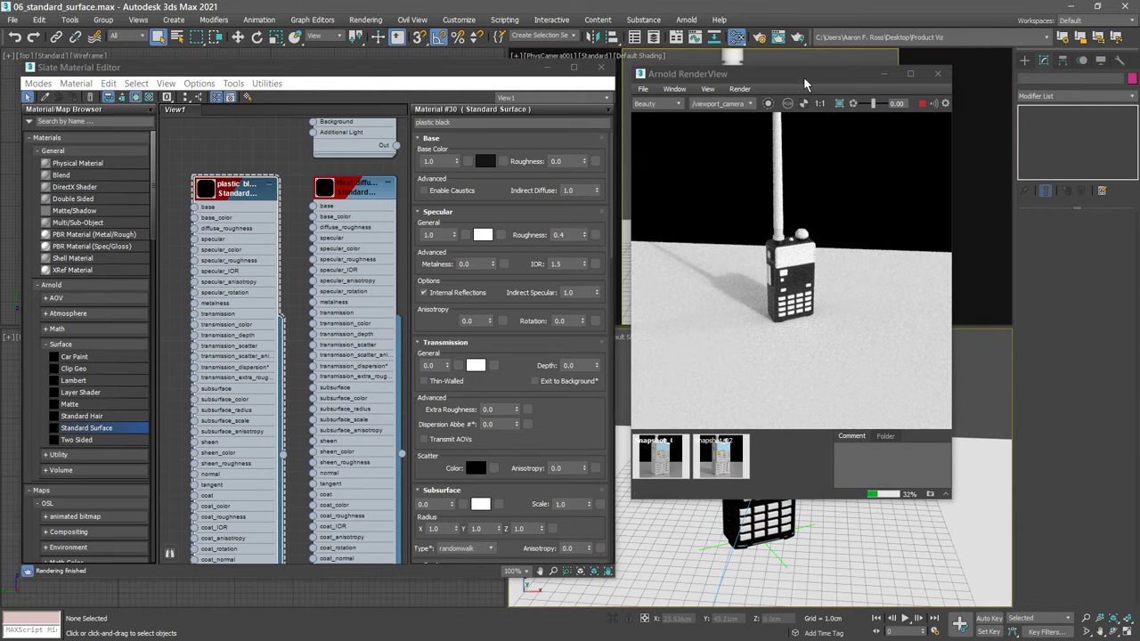
left_click_drag(799, 78, 305, 80)
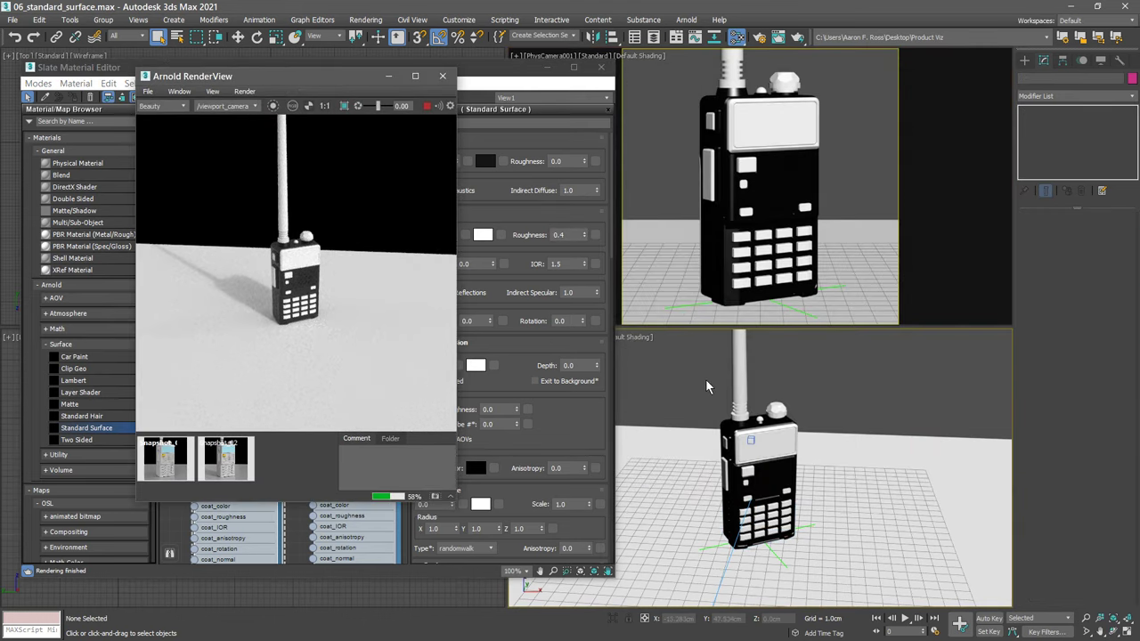
middle_click_drag(687, 396, 816, 385, "alt")
left_click(830, 401)
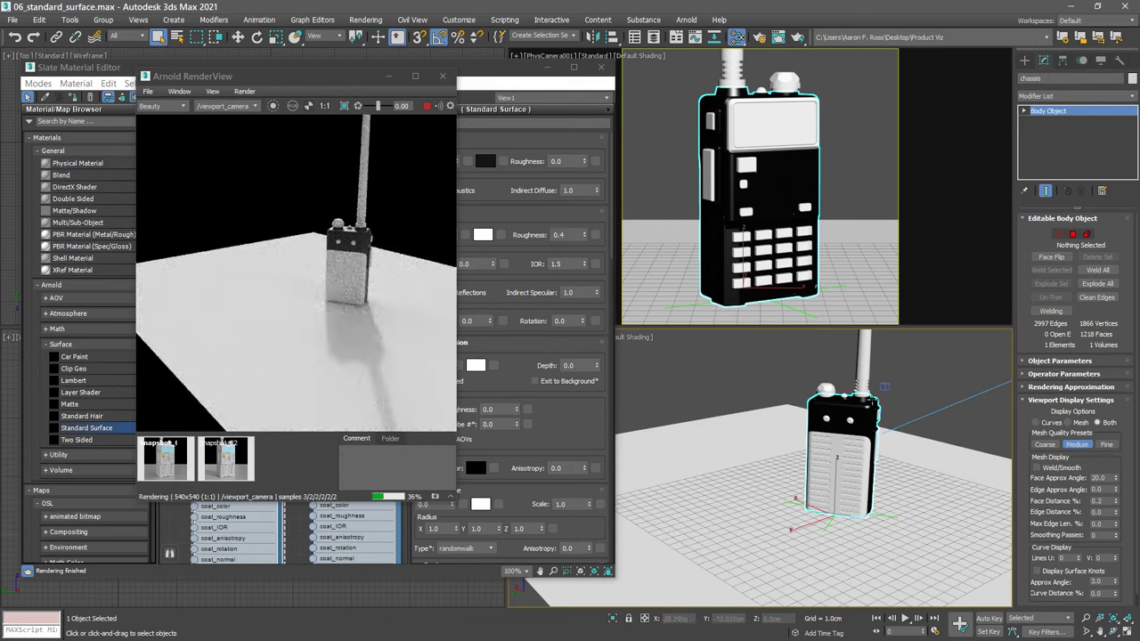
scroll(862, 393, "up", 8)
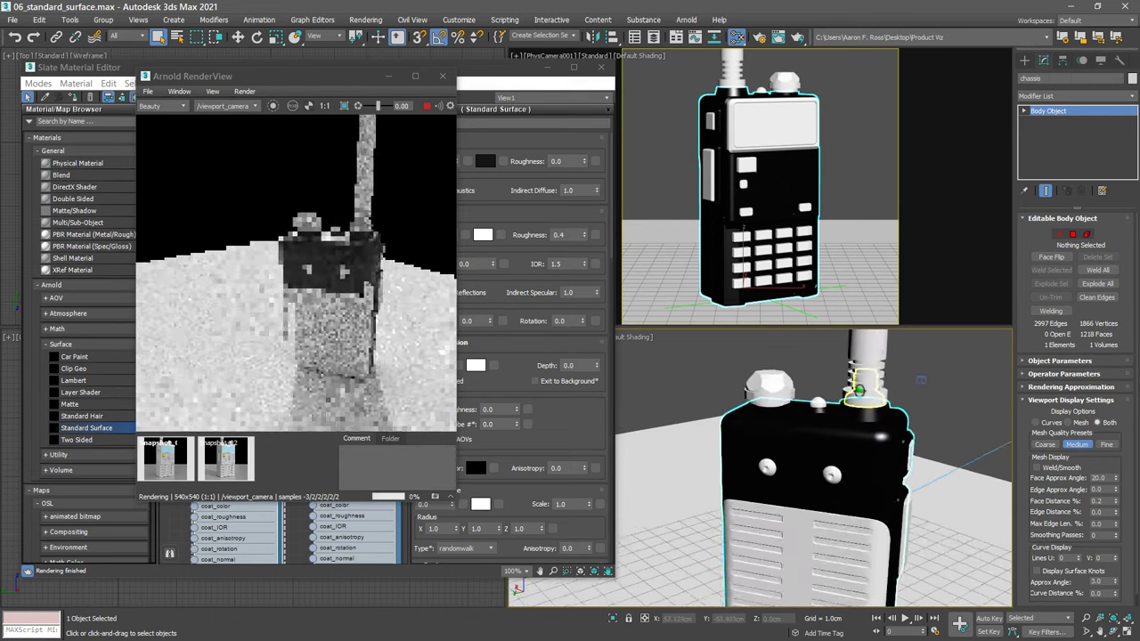
scroll(860, 389, "up", 2)
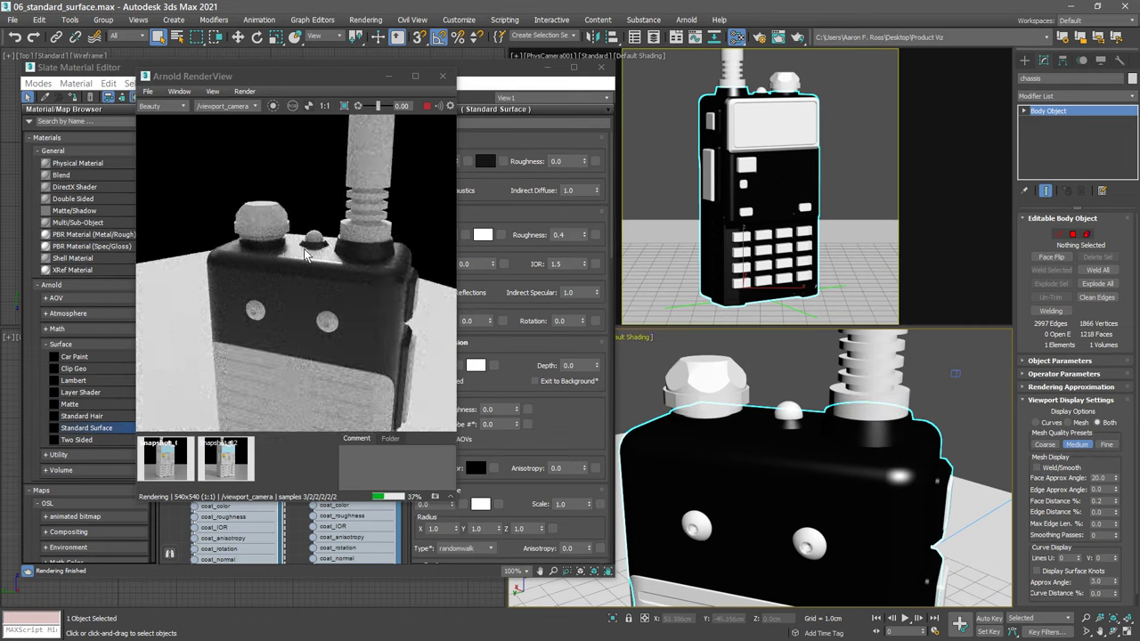
left_click_drag(303, 80, 849, 57)
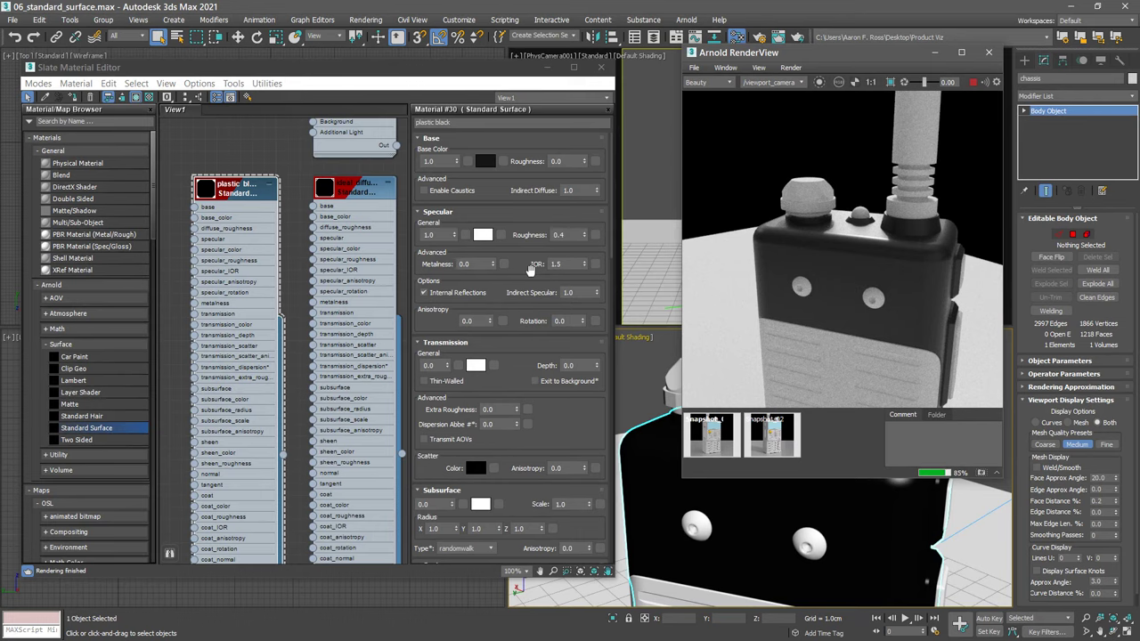
Set plastic black's specular IOR to 1.3, then orbit to view the radio's front
left_click(586, 260)
left_click_drag(586, 263, 584, 251)
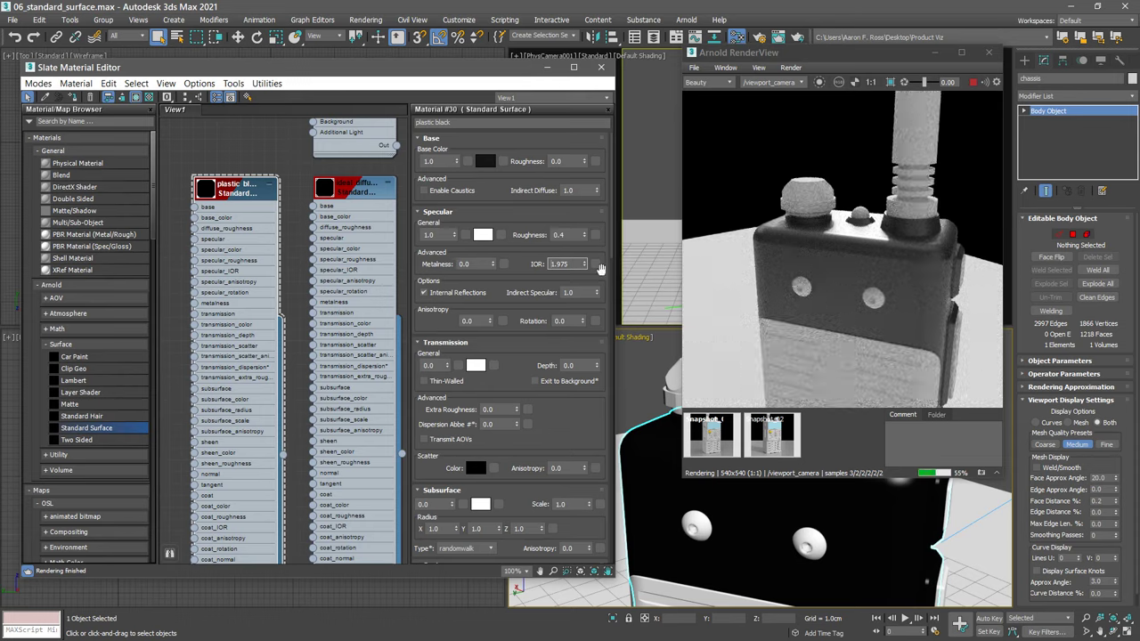
left_click_drag(585, 267, 587, 279)
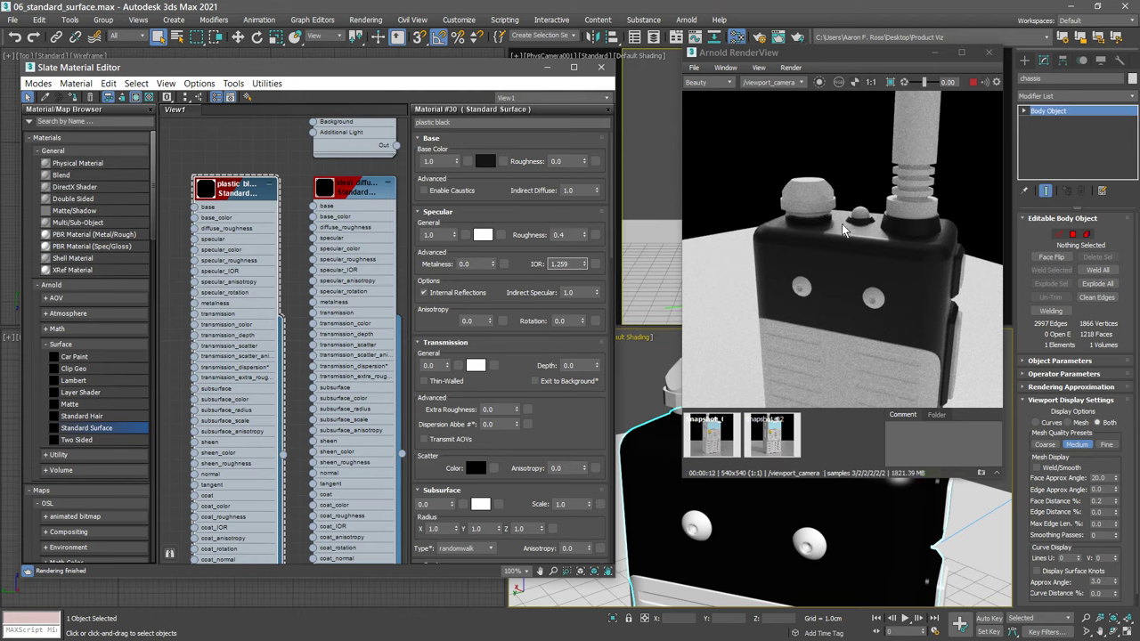
left_click(574, 263)
type("1.3")
key("Return")
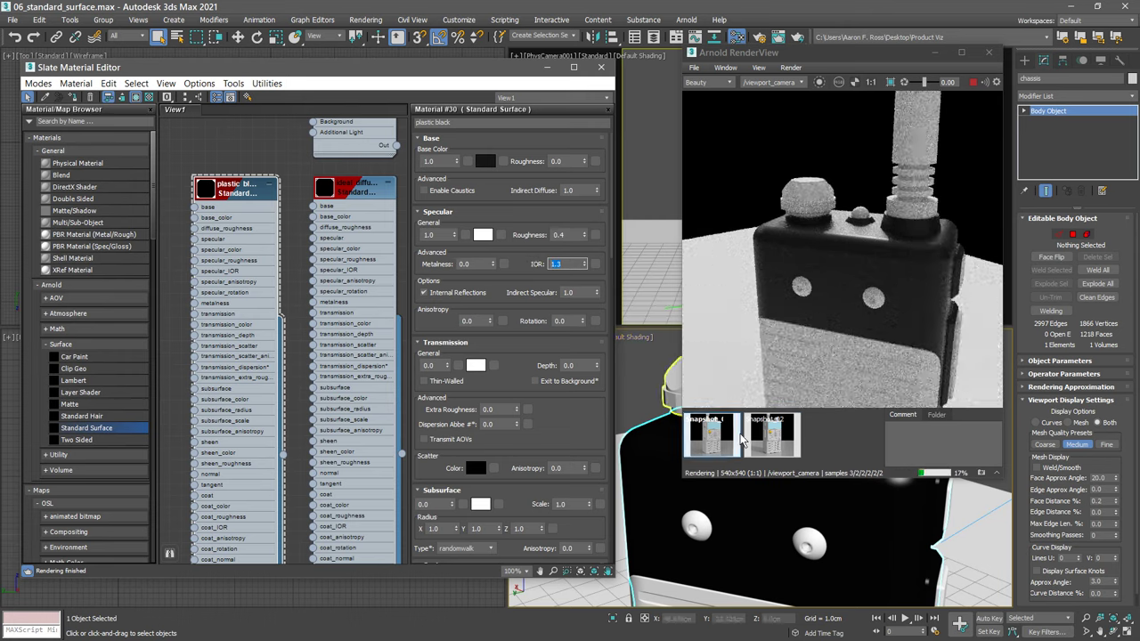
scroll(824, 491, "up", 5)
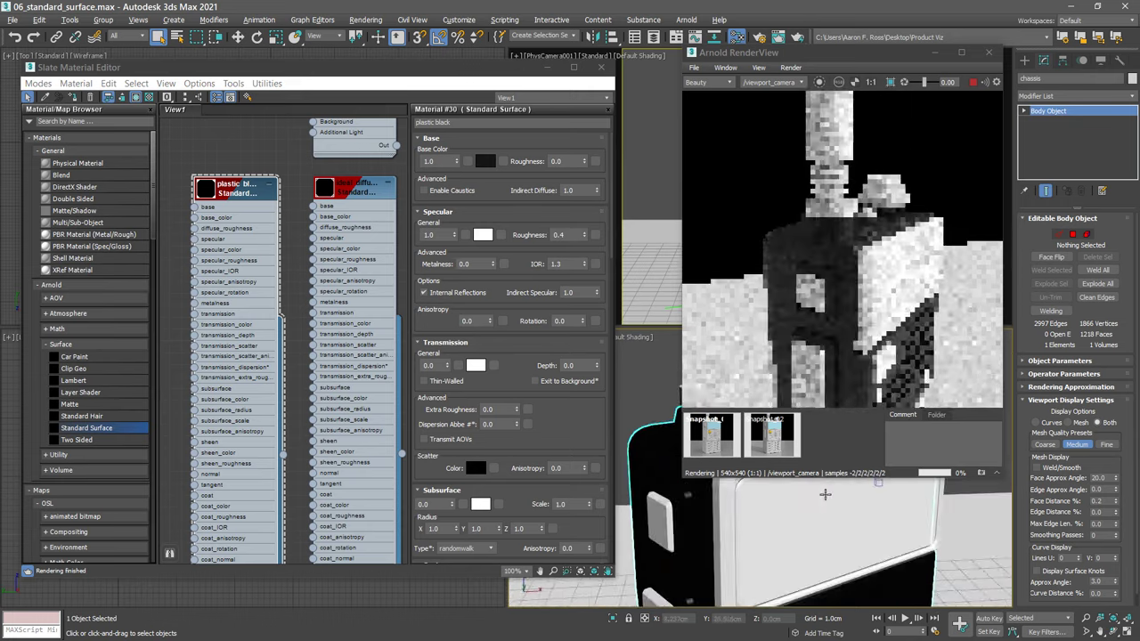
middle_click_drag(819, 498, 645, 407, "alt")
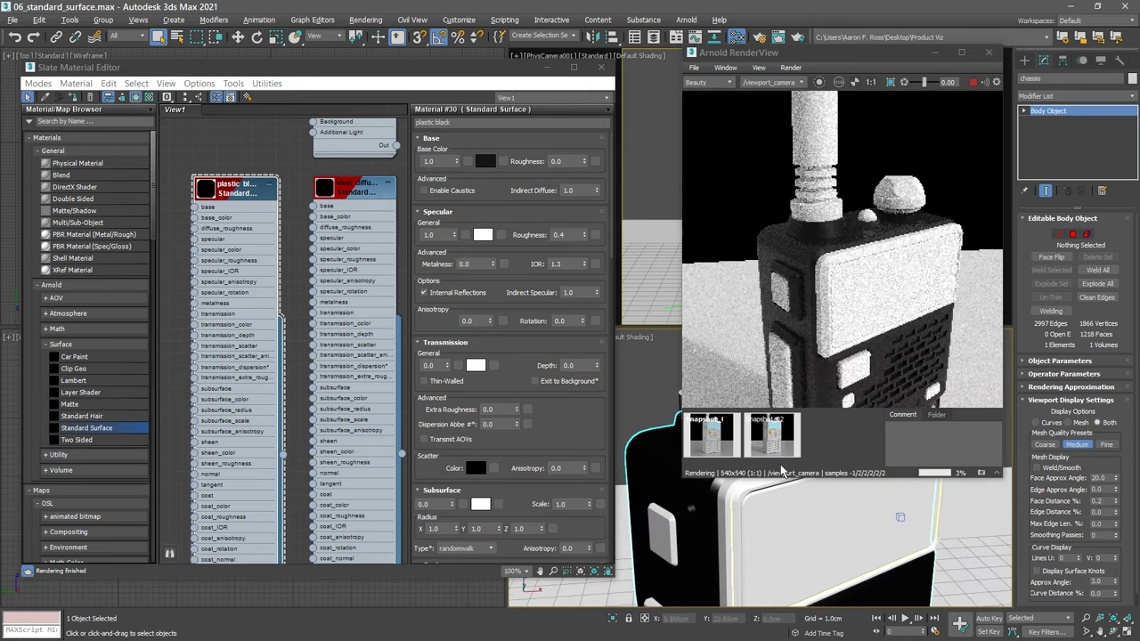